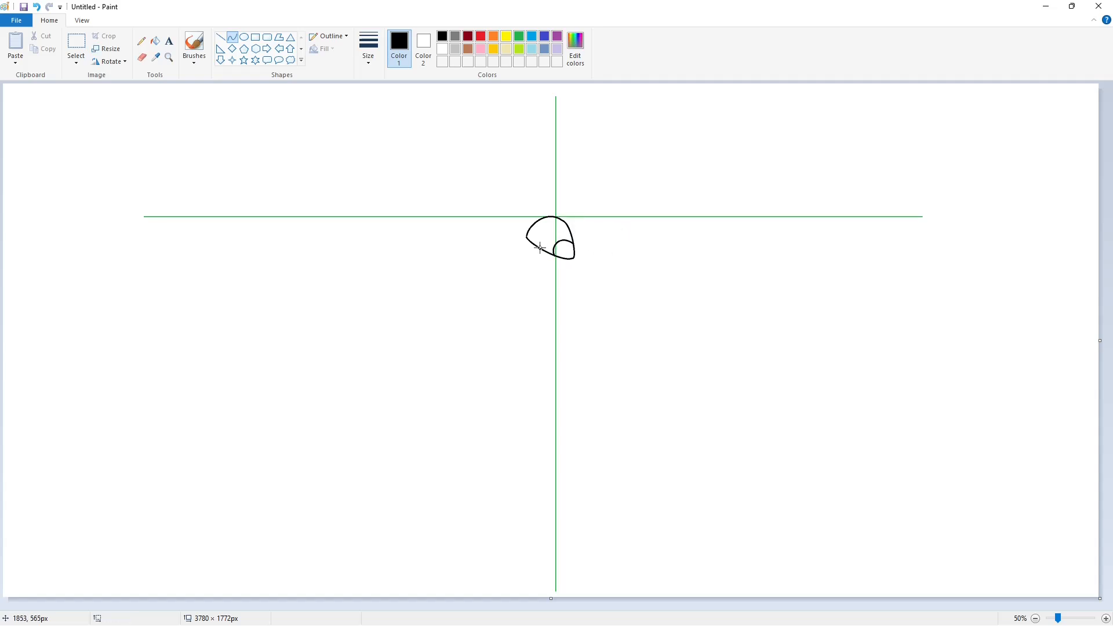
# Finish the middle curved stripe across the cone-shaped nose and patch the outline's left corner with a short black line
pyautogui.moveTo(555, 220); pyautogui.dragTo(555, 216)
pyautogui.click(1106, 618)
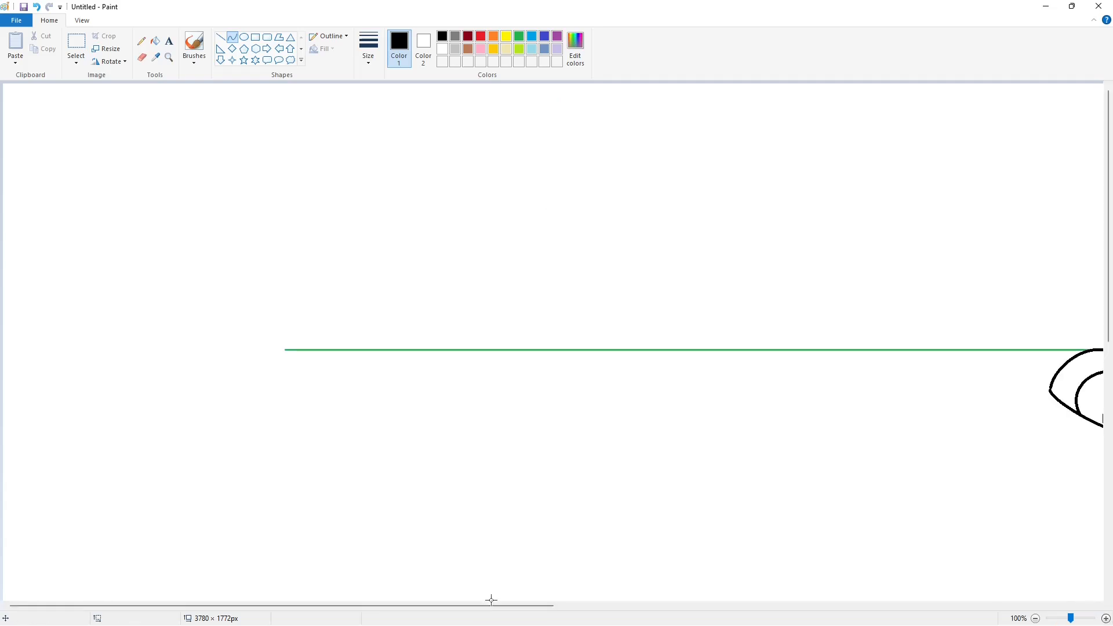
pyautogui.moveTo(490, 605); pyautogui.dragTo(716, 605)
pyautogui.click(221, 37)
pyautogui.moveTo(608, 385); pyautogui.dragTo(607, 389)
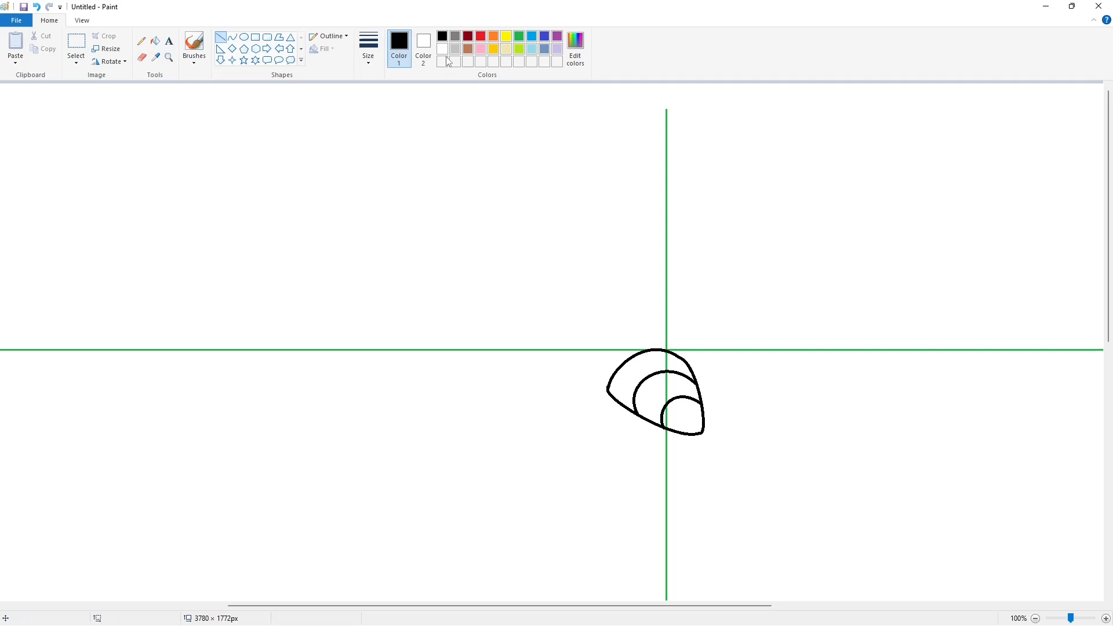
# Fill the nose's three sections left of and around the guide line with green, and refill them with white to clear the line inside
pyautogui.click(443, 49)
pyautogui.click(155, 41)
pyautogui.click(519, 36)
pyautogui.click(645, 373)
pyautogui.click(652, 393)
pyautogui.click(673, 412)
pyautogui.click(442, 49)
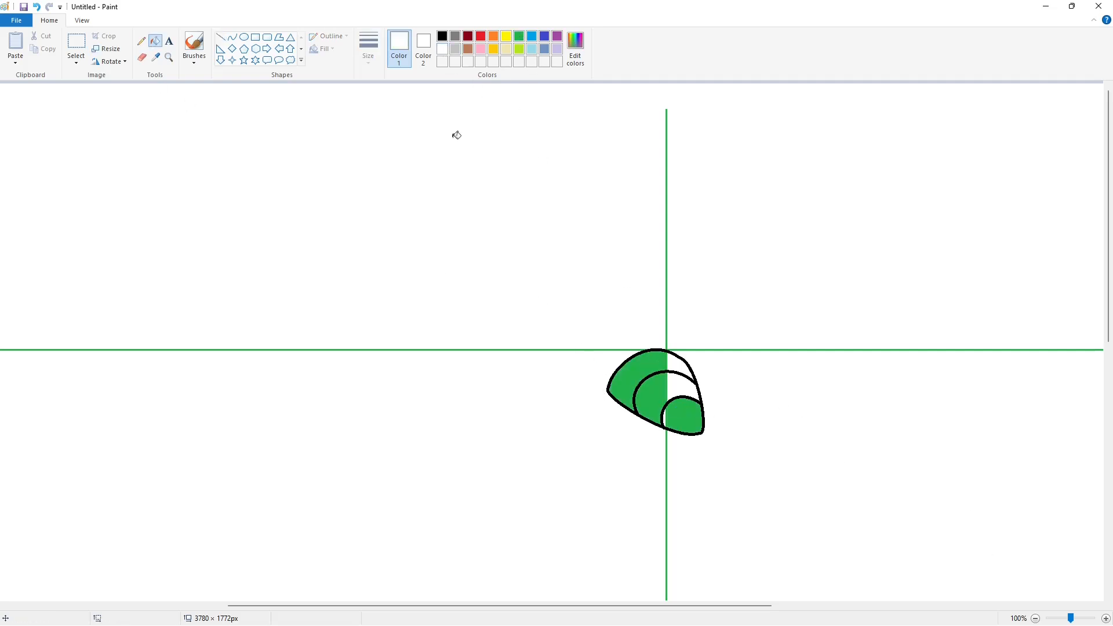
pyautogui.click(646, 371)
pyautogui.click(652, 393)
pyautogui.click(675, 413)
# Recolor the nose's outline and stripes purple with the fill tool
pyautogui.click(557, 36)
pyautogui.click(689, 359)
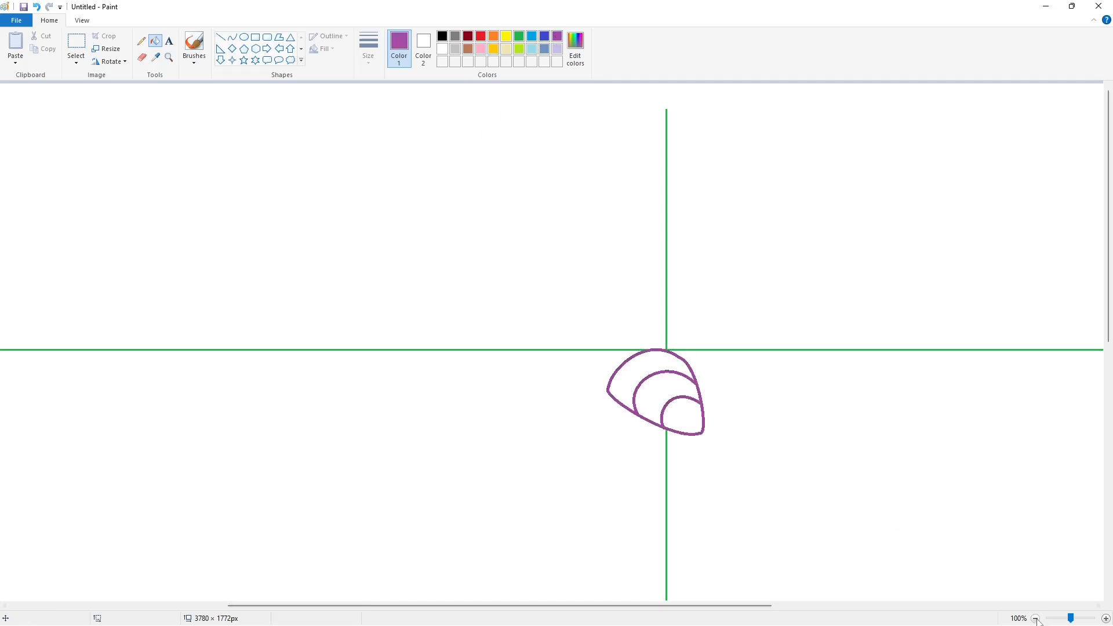
pyautogui.scroll(-1, 878, 513)
# Draw a large black circle above the nose as the left eye and a smaller oval in the empty area at the right
pyautogui.click(244, 37)
pyautogui.click(442, 36)
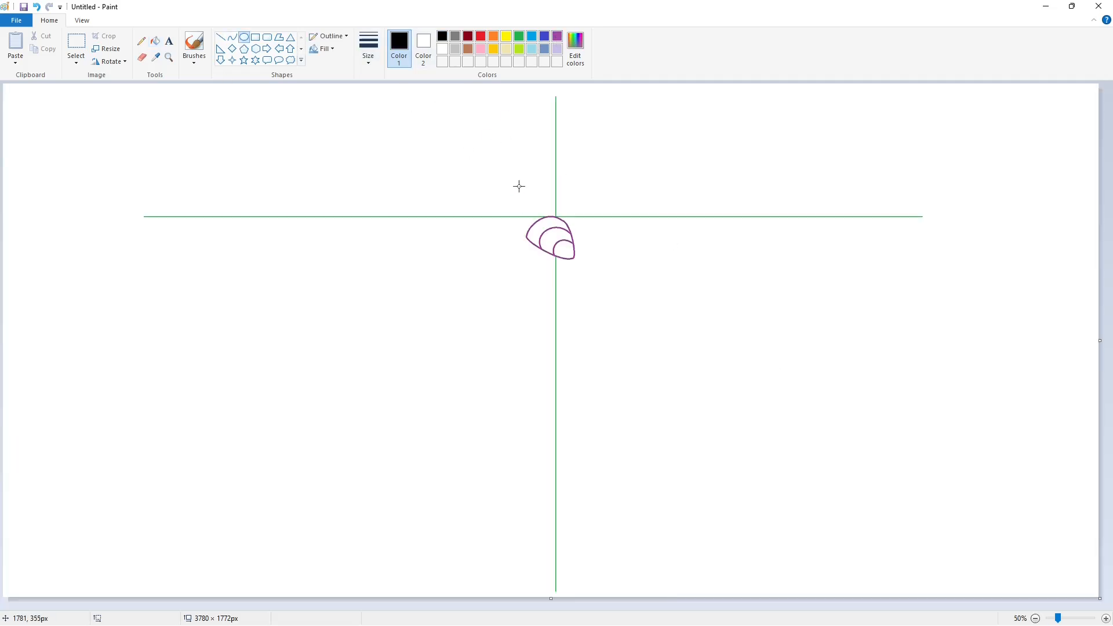
pyautogui.moveTo(517, 184)
pyautogui.mouseDown()
pyautogui.moveTo(553, 223)
pyautogui.moveTo(556, 208)
pyautogui.moveTo(584, 228)
pyautogui.moveTo(586, 215)
pyautogui.mouseUp()
pyautogui.click(574, 210)
pyautogui.moveTo(571, 198); pyautogui.dragTo(949, 291)
# Paste a copy of the larger spare oval, skew it slightly and flip it horizontally
pyautogui.click(76, 43)
pyautogui.moveTo(907, 251); pyautogui.dragTo(1056, 410)
pyautogui.hotkey('ctrl', 'c')
pyautogui.hotkey('ctrl', 'v')
pyautogui.click(109, 49)
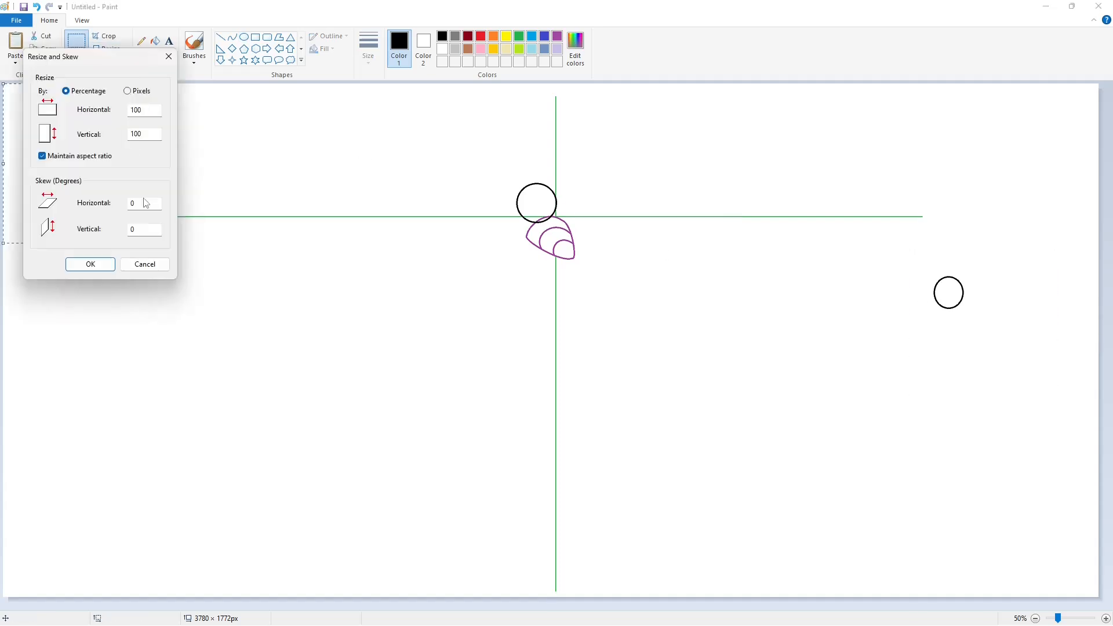
pyautogui.click(93, 264)
pyautogui.click(110, 61)
pyautogui.click(119, 125)
# Make the selection transparent and place the skewed oval against the large circle as the right eye
pyautogui.click(76, 60)
pyautogui.click(103, 164)
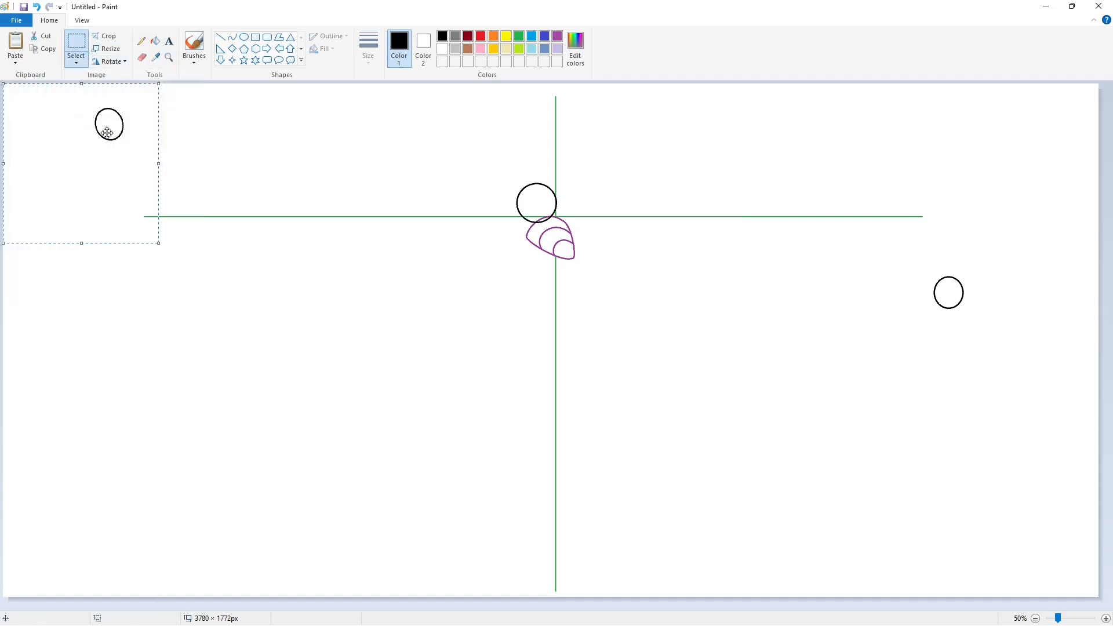
pyautogui.moveTo(109, 132); pyautogui.dragTo(571, 220)
pyautogui.press('Down')
pyautogui.press('Left')
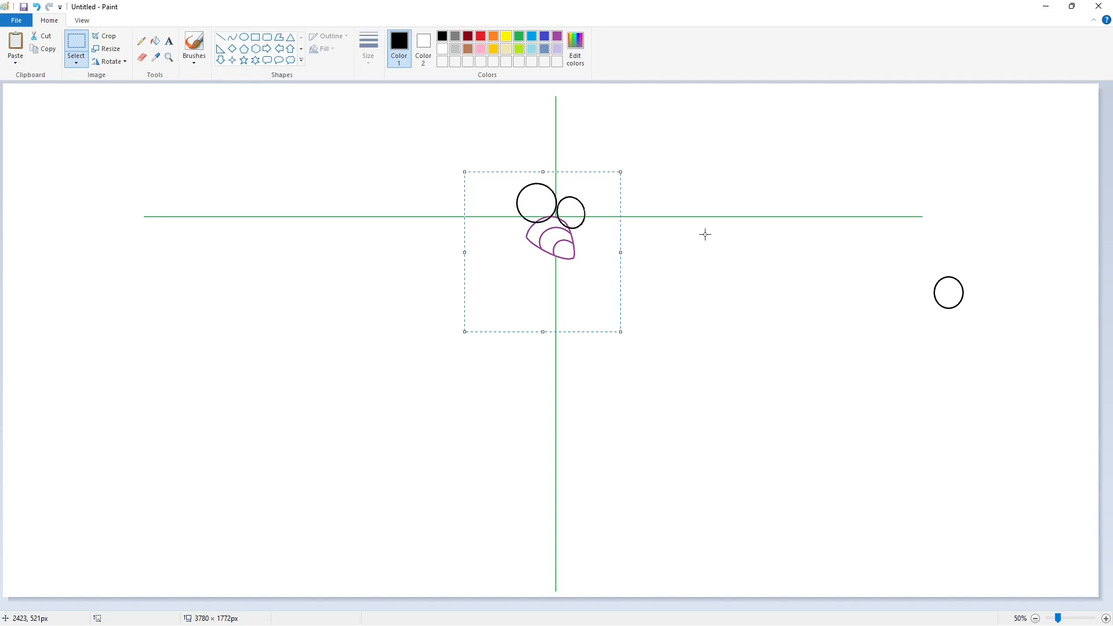
# Fill the left eye green and then fill both eyes purple to absorb the lines crossing them
pyautogui.click(155, 40)
pyautogui.click(519, 36)
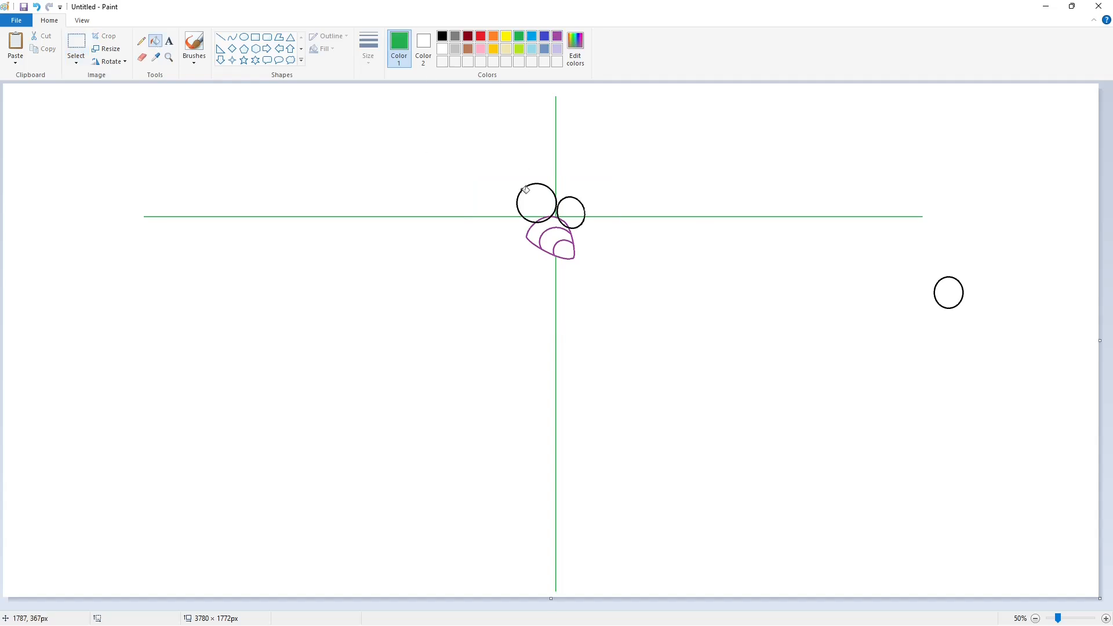
pyautogui.click(545, 203)
pyautogui.click(557, 36)
pyautogui.click(554, 206)
pyautogui.click(570, 212)
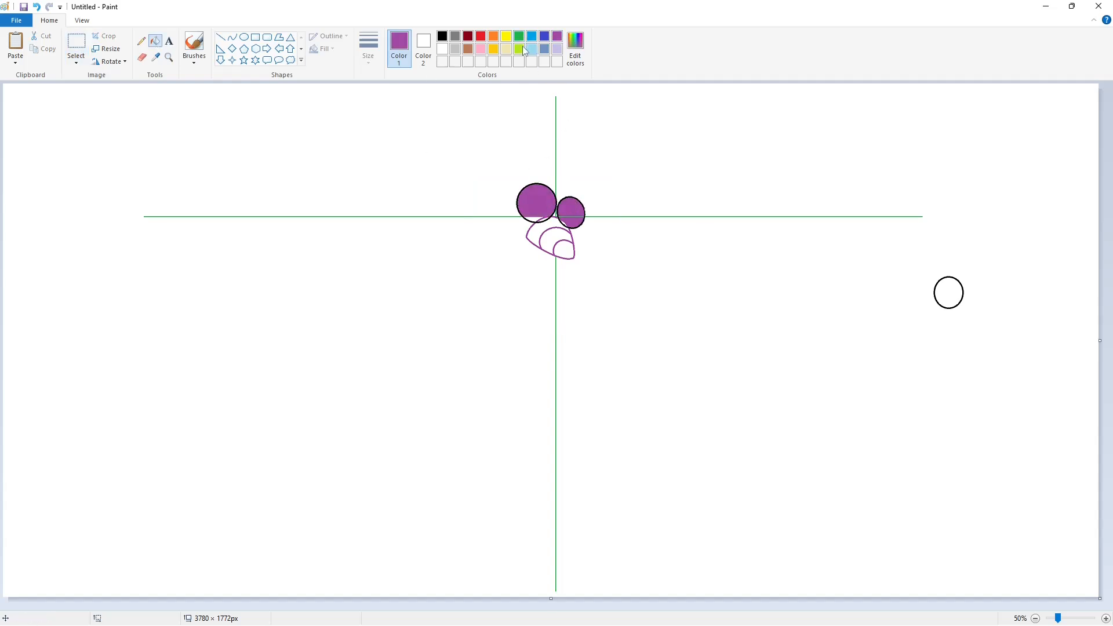
# Refill both eyes with green and finally with white so their interiors are clean
pyautogui.click(519, 36)
pyautogui.click(570, 212)
pyautogui.click(542, 203)
pyautogui.click(494, 62)
pyautogui.click(537, 203)
pyautogui.click(576, 210)
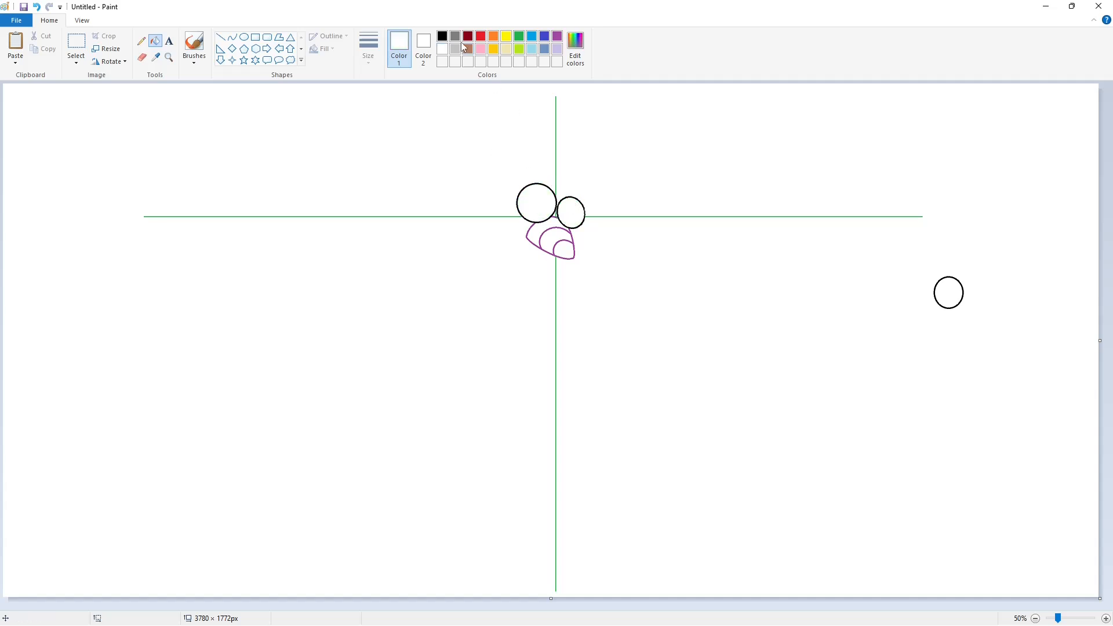
# Draw a small black circle in the middle of the left eye and fill it black as the pupil
pyautogui.click(244, 37)
pyautogui.click(442, 36)
pyautogui.moveTo(529, 194); pyautogui.dragTo(576, 223)
pyautogui.click(632, 209)
pyautogui.click(155, 41)
pyautogui.click(537, 203)
# Draw a black oval of about 51 × 61 px for the right pupil and move it to the blank area beside the right eye
pyautogui.click(244, 36)
pyautogui.press('Left')
pyautogui.press('Left')
pyautogui.press('Left')
pyautogui.press('Left')
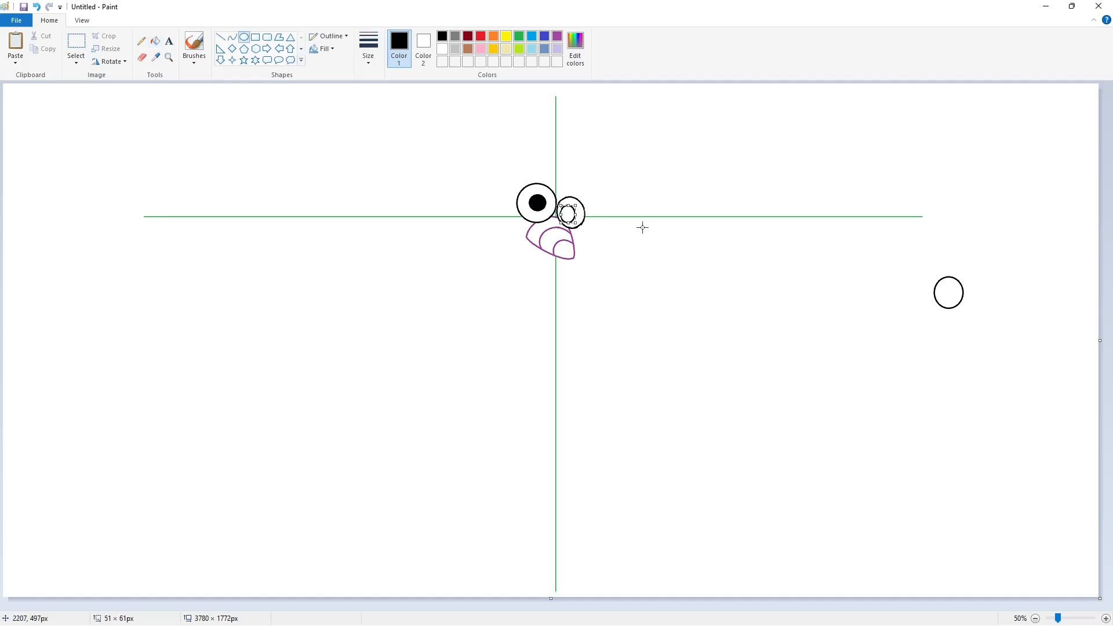
pyautogui.press('Right')
pyautogui.press('Right')
pyautogui.press('Right')
pyautogui.press('Right')
pyautogui.press('Right')
pyautogui.press('Right')
pyautogui.press('Right')
pyautogui.press('Right')
pyautogui.press('Right')
pyautogui.press('Right')
pyautogui.press('Right')
pyautogui.press('Right')
pyautogui.press('Right')
pyautogui.press('Right')
pyautogui.press('Right')
pyautogui.press('Right')
pyautogui.press('Right')
pyautogui.press('Right')
pyautogui.press('Right')
pyautogui.press('Right')
pyautogui.press('Right')
pyautogui.press('Right')
pyautogui.press('Right')
pyautogui.press('Right')
pyautogui.press('Right')
pyautogui.press('Right')
pyautogui.press('Right')
pyautogui.press('Right')
pyautogui.press('Right')
pyautogui.press('Right')
pyautogui.press('Right')
pyautogui.press('Right')
pyautogui.press('Right')
pyautogui.press('Right')
pyautogui.press('Right')
pyautogui.press('Right')
pyautogui.press('Right')
pyautogui.press('Right')
pyautogui.press('Right')
pyautogui.press('Right')
pyautogui.press('Up')
pyautogui.press('Up')
pyautogui.press('Up')
pyautogui.press('Up')
pyautogui.press('Up')
pyautogui.press('Up')
pyautogui.press('Up')
pyautogui.press('Up')
pyautogui.press('Up')
pyautogui.press('Up')
pyautogui.press('Up')
pyautogui.press('Up')
pyautogui.press('Up')
pyautogui.press('Up')
pyautogui.press('Up')
pyautogui.press('Up')
# Paste a copy of the small oval, skew it 5 degrees horizontally and flip it horizontally
pyautogui.click(76, 43)
pyautogui.moveTo(589, 174); pyautogui.dragTo(651, 211)
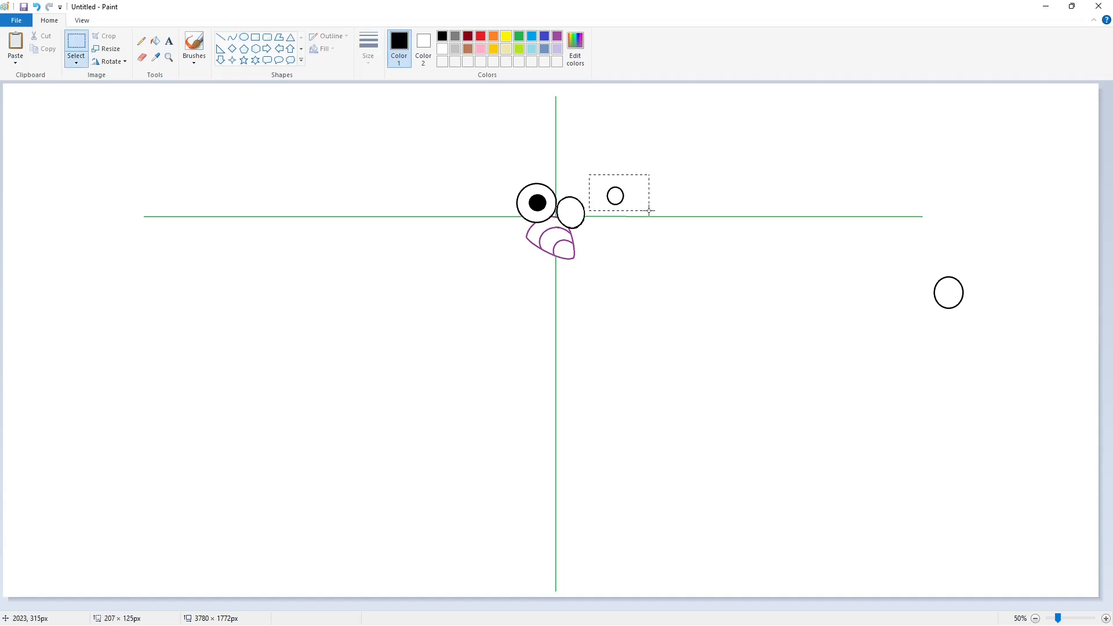
pyautogui.hotkey('ctrl', 'c')
pyautogui.hotkey('ctrl', 'v')
pyautogui.click(110, 51)
pyautogui.moveTo(135, 202); pyautogui.dragTo(120, 201)
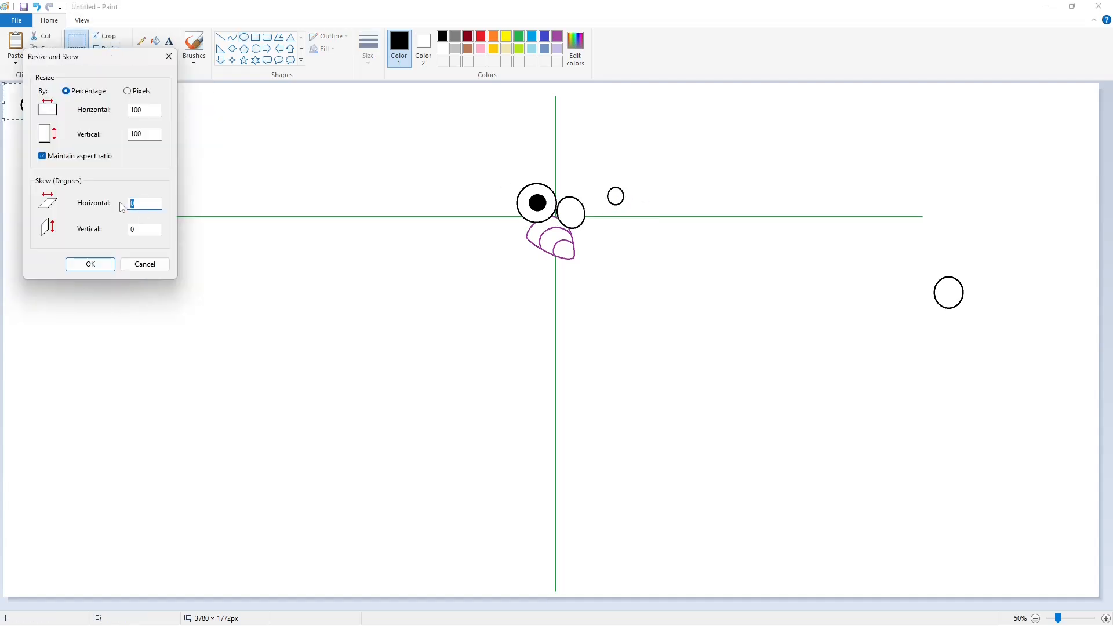
pyautogui.write('5')
pyautogui.press('Return')
pyautogui.click(115, 63)
pyautogui.click(122, 128)
# Place the skewed small oval inside the right eye and fill it black as the pupil
pyautogui.moveTo(32, 103); pyautogui.dragTo(566, 213)
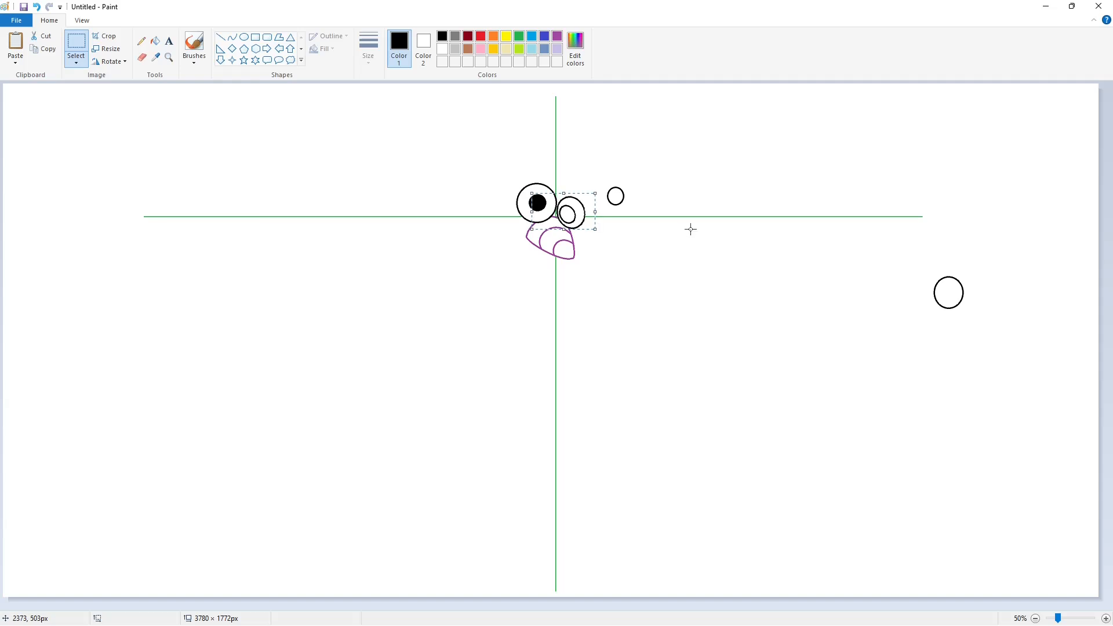
pyautogui.click(263, 93)
pyautogui.click(154, 40)
pyautogui.click(574, 210)
# Erase the two spare ovals at the right by filling their outlines with white
pyautogui.click(443, 49)
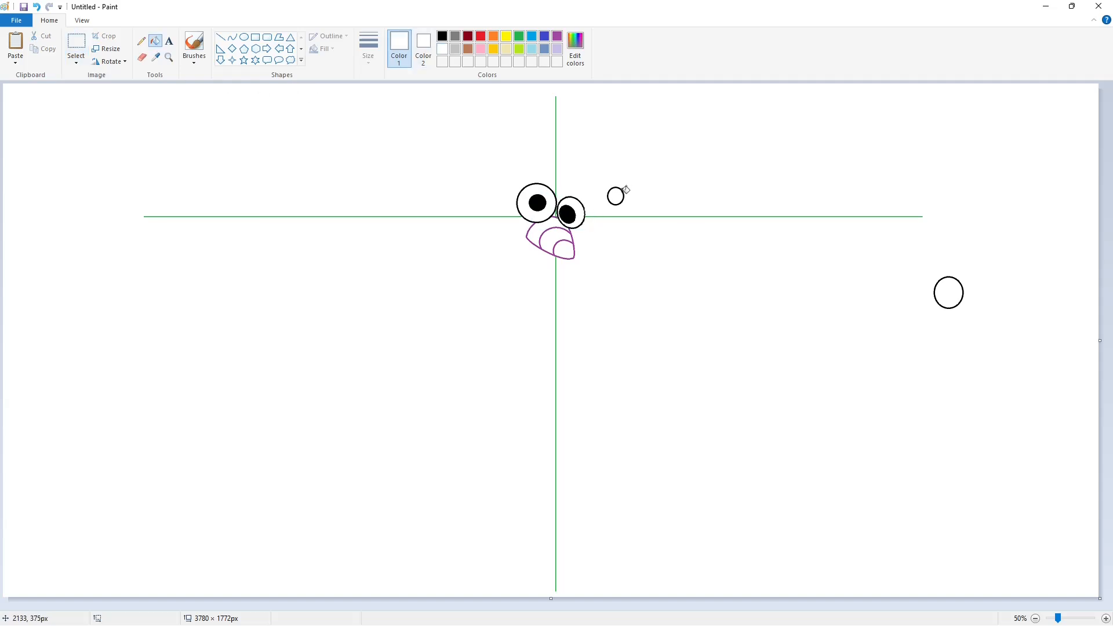
pyautogui.click(621, 191)
pyautogui.click(954, 278)
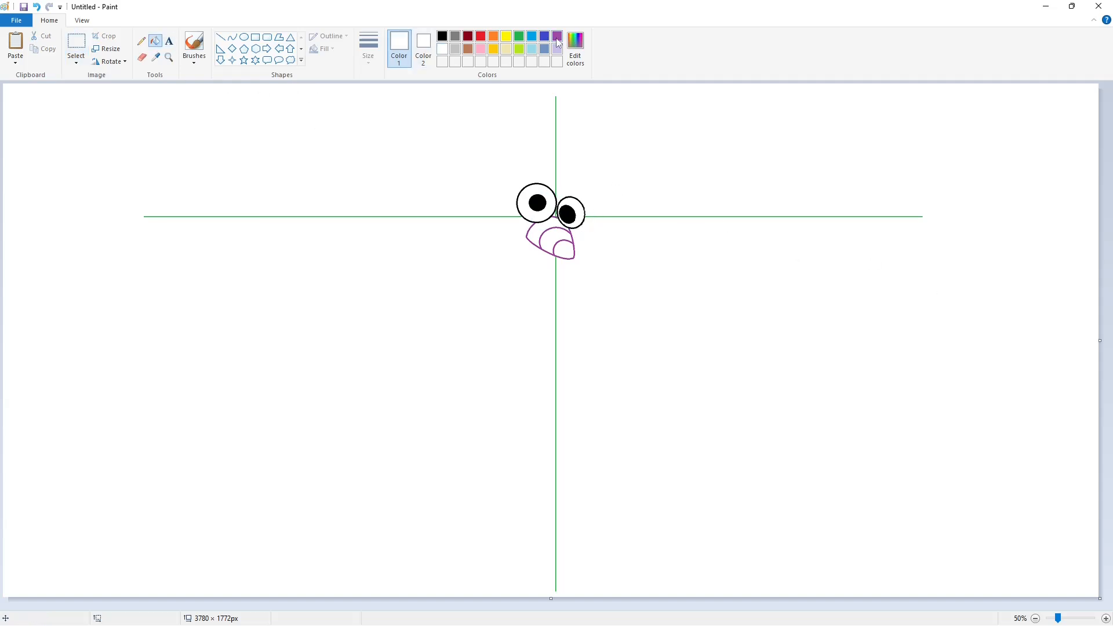
# Recolor the connected outlines of the eyes and nose purple and then black so they share one color
pyautogui.click(558, 37)
pyautogui.click(558, 195)
pyautogui.click(443, 36)
pyautogui.click(557, 201)
# Choose a line size and draw curved black eyelid outlines along the upper right edges of both eyes
pyautogui.click(232, 36)
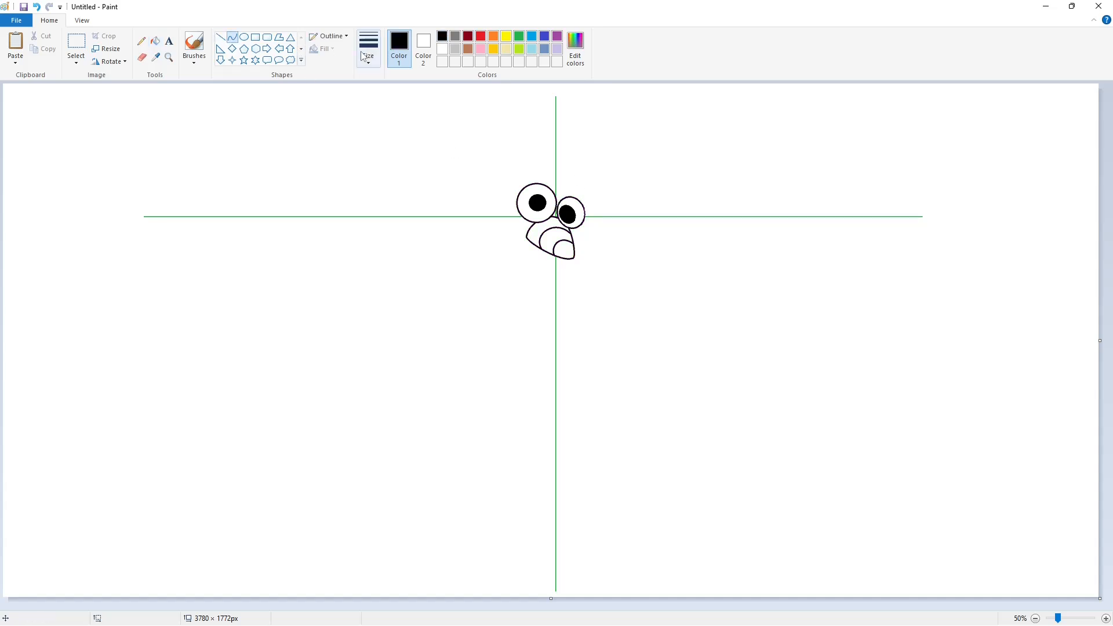
pyautogui.click(365, 55)
pyautogui.click(383, 126)
pyautogui.moveTo(560, 186); pyautogui.dragTo(558, 186)
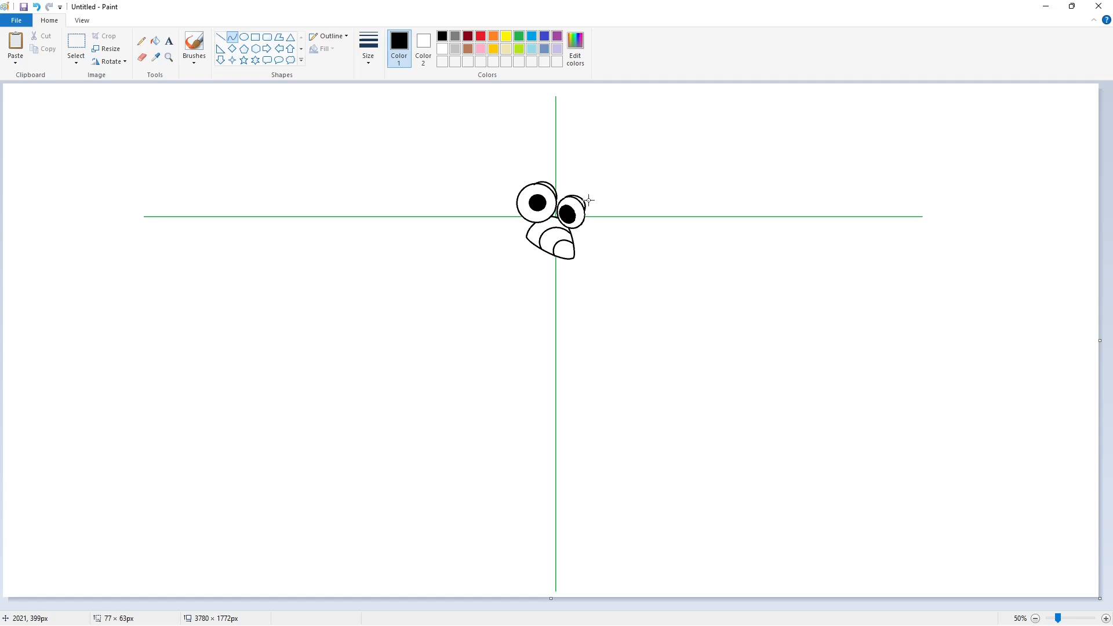
pyautogui.moveTo(585, 198); pyautogui.dragTo(584, 199)
pyautogui.click(829, 399)
# Fill both eyelid crescents with black and patch the white gap at the right eyelid's lower end with a short line
pyautogui.click(1106, 618)
pyautogui.moveTo(466, 607); pyautogui.dragTo(727, 604)
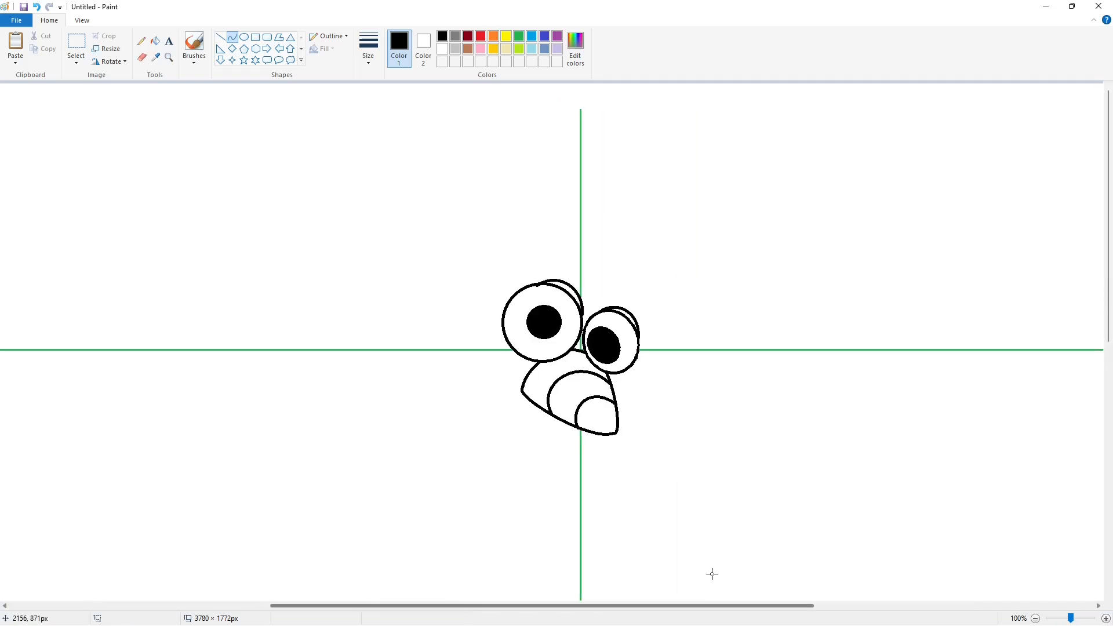
pyautogui.click(155, 41)
pyautogui.click(571, 292)
pyautogui.click(628, 316)
pyautogui.click(221, 37)
pyautogui.moveTo(638, 329); pyautogui.dragTo(639, 337)
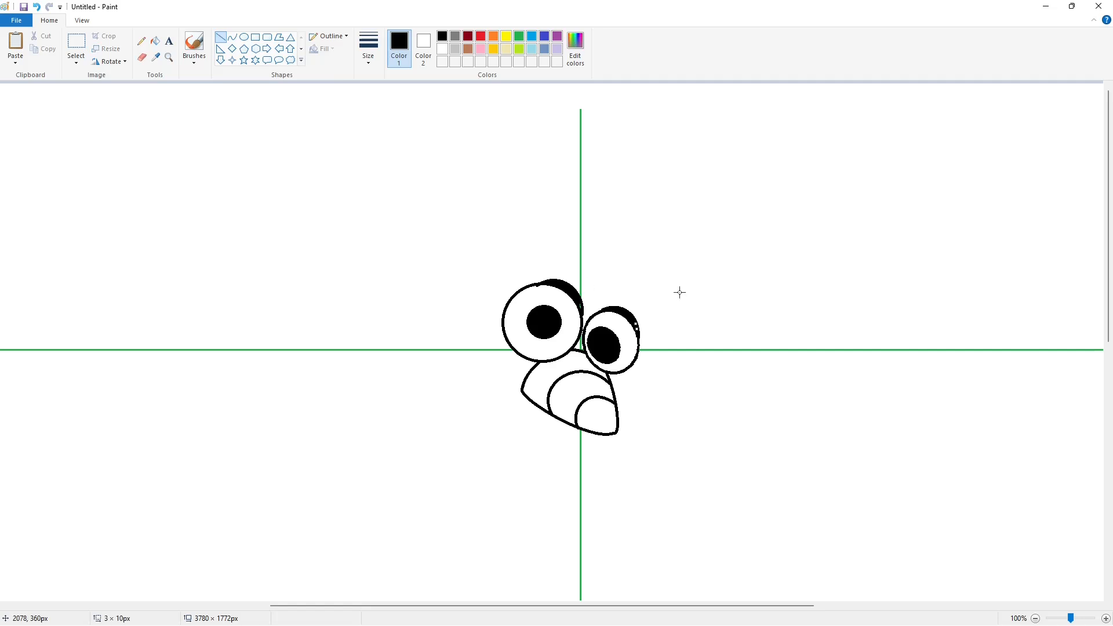
pyautogui.click(678, 294)
pyautogui.click(443, 50)
pyautogui.click(442, 35)
pyautogui.click(1036, 618)
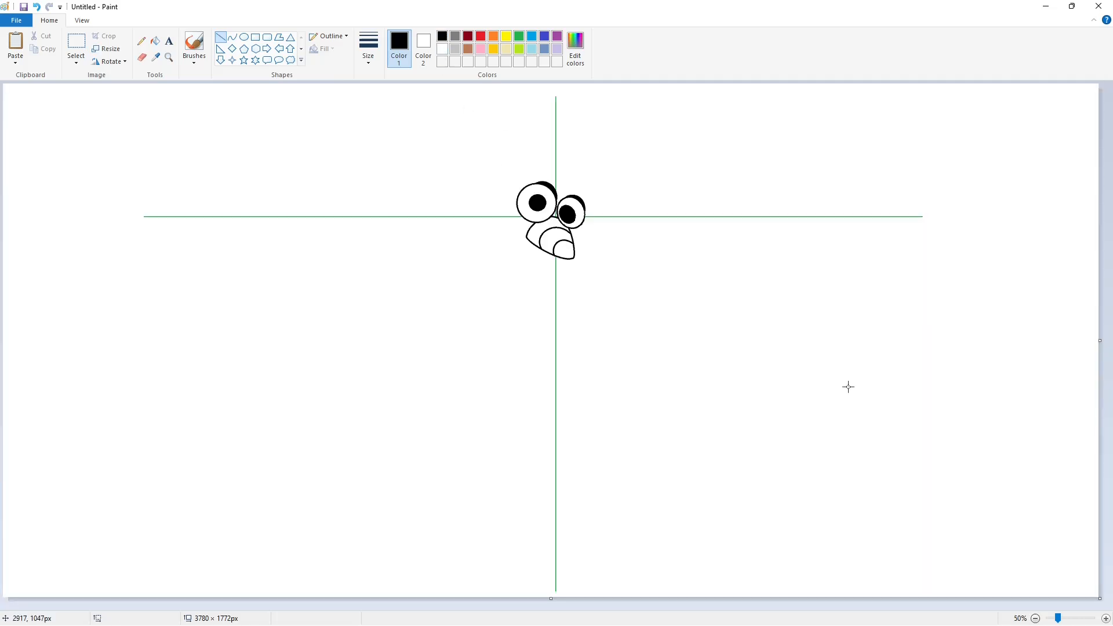
# Draw the outline of the left eyebrow above the larger eye from two curves closed with short straight lines
pyautogui.click(232, 37)
pyautogui.click(546, 164)
pyautogui.moveTo(569, 170)
pyautogui.mouseDown()
pyautogui.moveTo(522, 178)
pyautogui.moveTo(570, 170)
pyautogui.mouseUp()
pyautogui.click(547, 163)
pyautogui.click(617, 177)
pyautogui.click(222, 39)
pyautogui.click(634, 185)
pyautogui.click(232, 37)
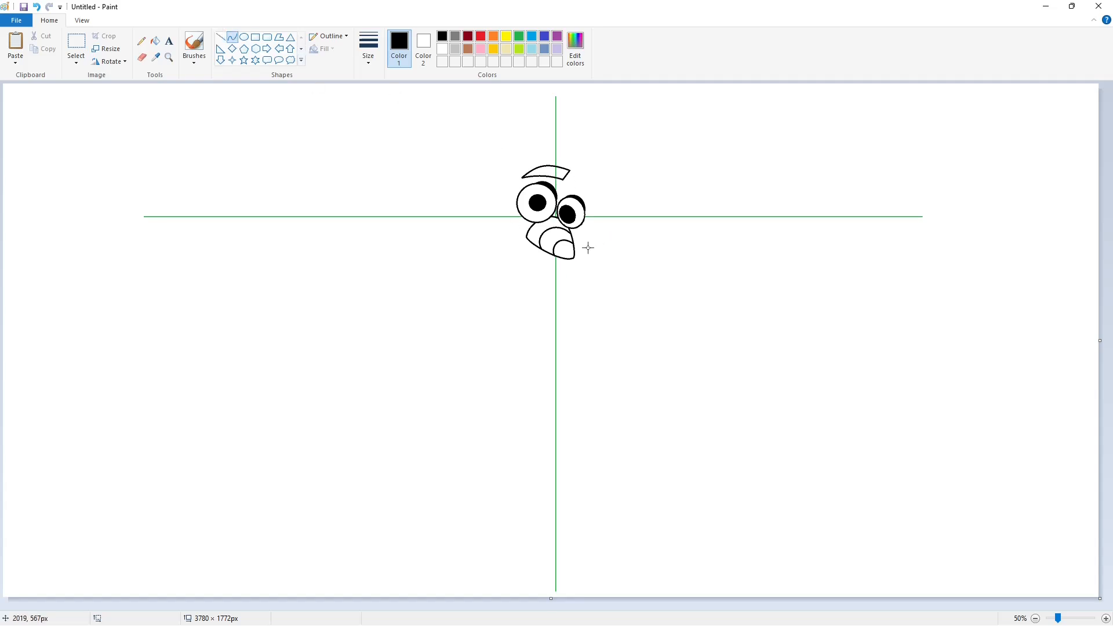
pyautogui.moveTo(588, 248)
pyautogui.mouseDown()
pyautogui.moveTo(545, 283)
pyautogui.moveTo(508, 214)
pyautogui.moveTo(488, 204)
pyautogui.mouseUp()
pyautogui.click(615, 298)
pyautogui.moveTo(587, 273); pyautogui.dragTo(507, 324)
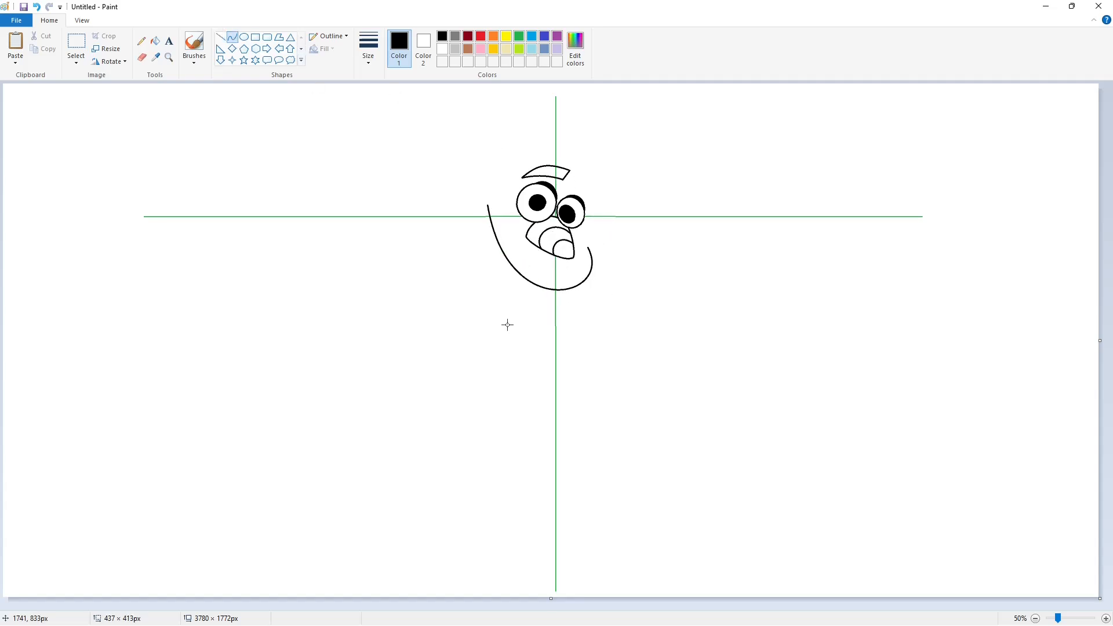
pyautogui.hotkey('ctrl', 'z')
pyautogui.moveTo(588, 248); pyautogui.dragTo(487, 205)
pyautogui.click(627, 286)
pyautogui.moveTo(586, 270); pyautogui.dragTo(497, 329)
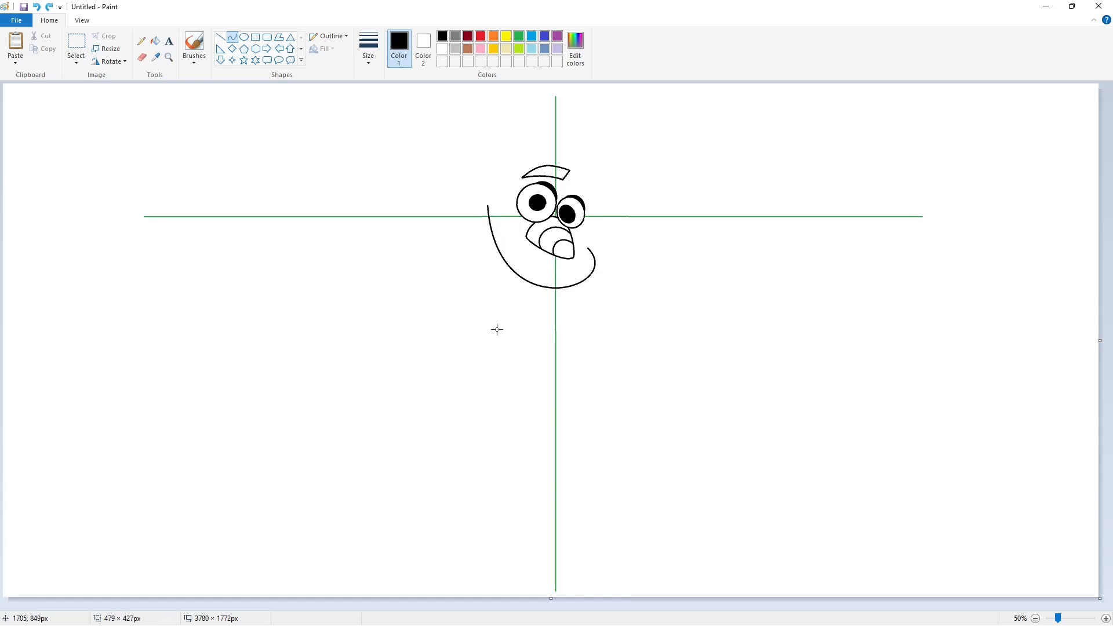
pyautogui.hotkey('ctrl', 'z')
# Draw the upper mouth line as a black curve sweeping from right of the nose, beneath it, up to the face's left side
pyautogui.moveTo(588, 248)
pyautogui.mouseDown()
pyautogui.moveTo(547, 288)
pyautogui.moveTo(587, 288)
pyautogui.moveTo(579, 298)
pyautogui.moveTo(486, 205)
pyautogui.mouseUp()
pyautogui.click(612, 300)
pyautogui.click(517, 283)
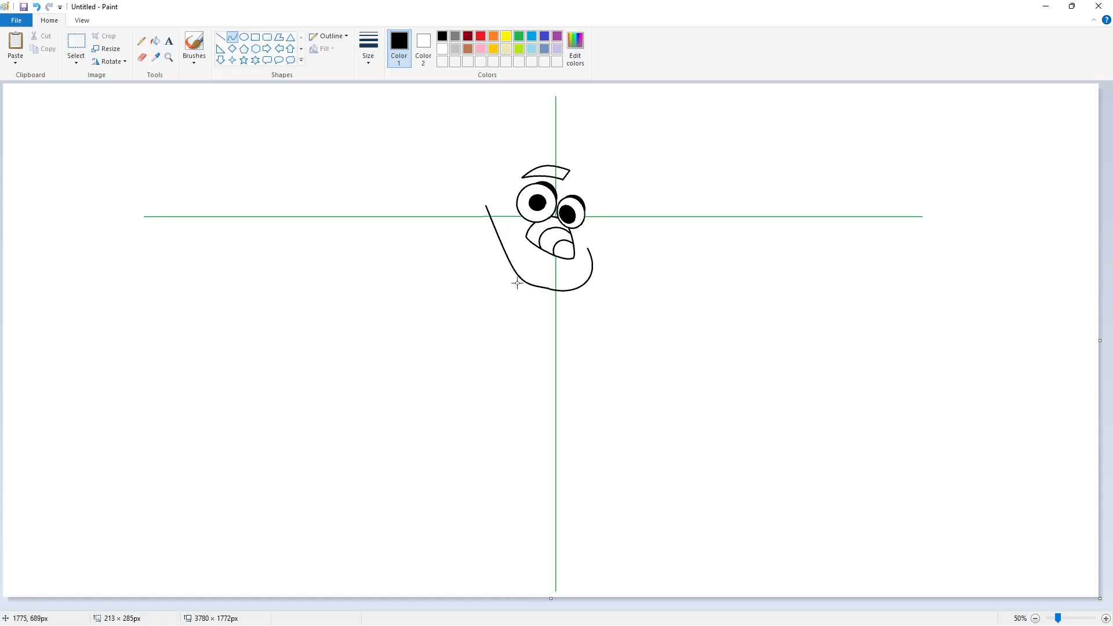
pyautogui.moveTo(518, 283); pyautogui.dragTo(482, 247)
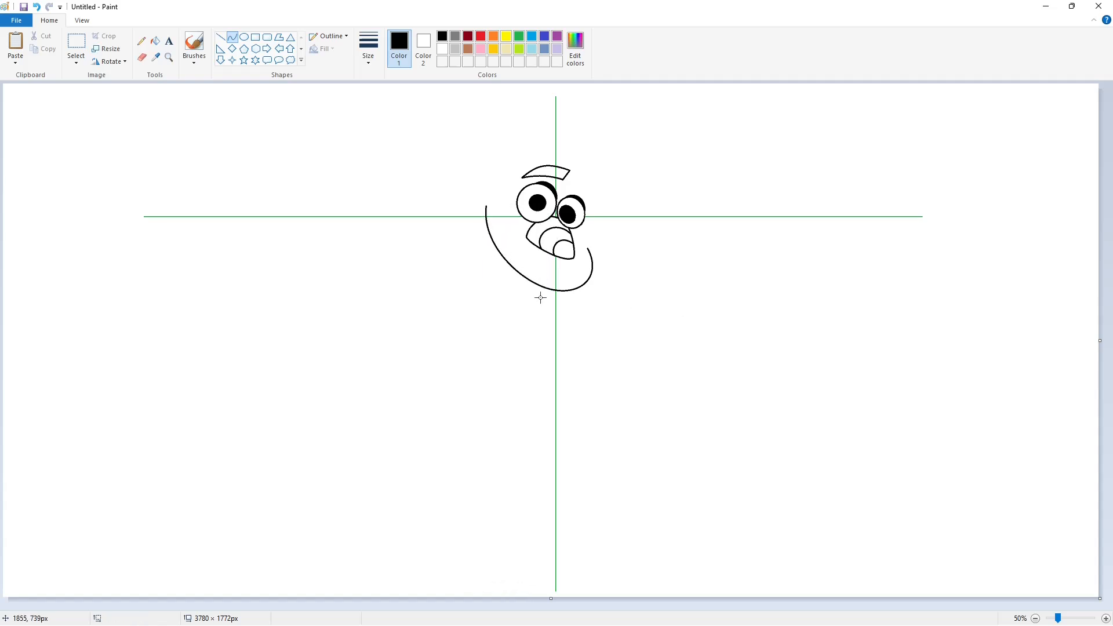
# Draw the open mouth below the upper mouth line with curves for its right side, rounded bottom and left side
pyautogui.moveTo(579, 288)
pyautogui.mouseDown()
pyautogui.moveTo(536, 339)
pyautogui.moveTo(483, 324)
pyautogui.moveTo(527, 348)
pyautogui.moveTo(487, 216)
pyautogui.mouseUp()
pyautogui.click(539, 320)
pyautogui.click(540, 320)
pyautogui.click(499, 342)
pyautogui.click(698, 361)
pyautogui.click(474, 309)
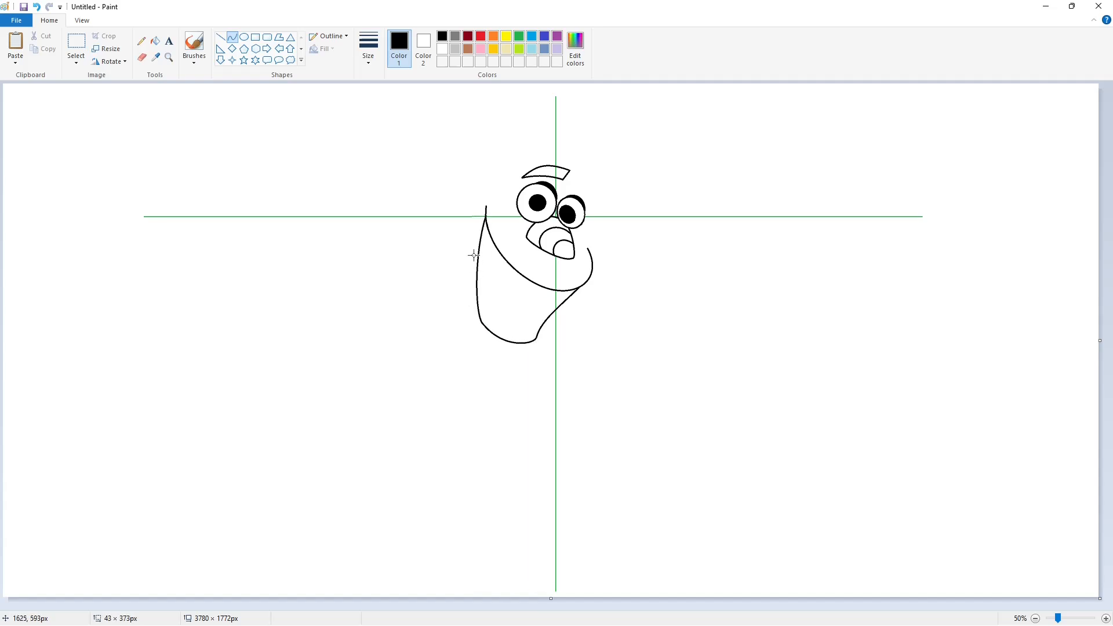
pyautogui.click(474, 254)
pyautogui.click(723, 289)
pyautogui.click(221, 37)
pyautogui.hotkey('ctrl', 'z')
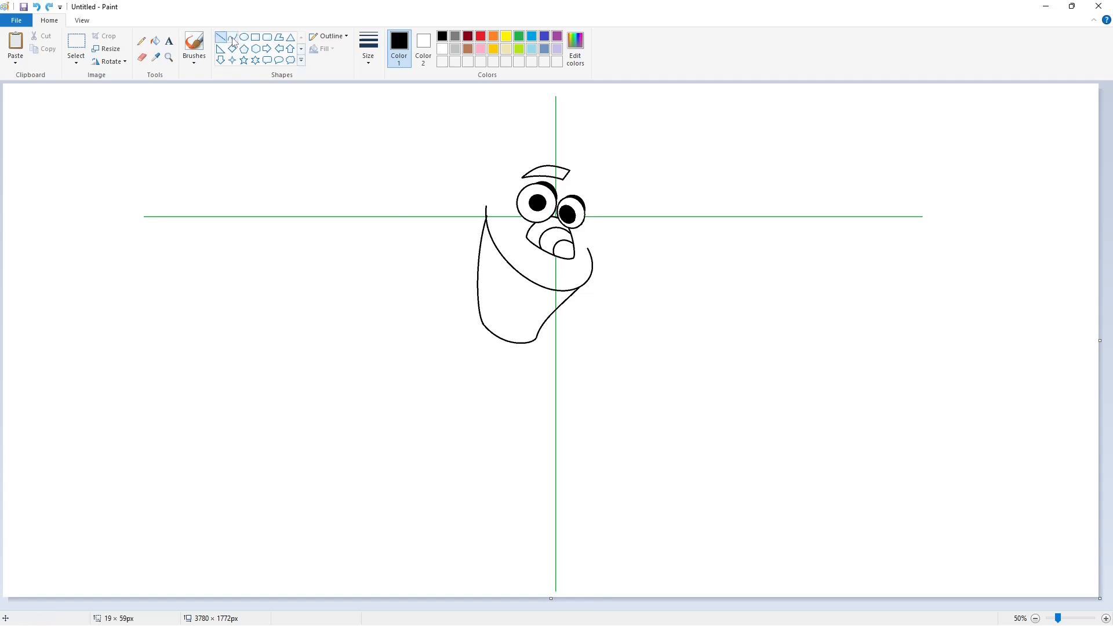
# Draw a curved tooth outline hanging from the upper mouth line and add short arched creases at both mouth corners
pyautogui.click(233, 37)
pyautogui.doubleClick(513, 280)
pyautogui.click(609, 291)
pyautogui.doubleClick(511, 278)
pyautogui.click(537, 307)
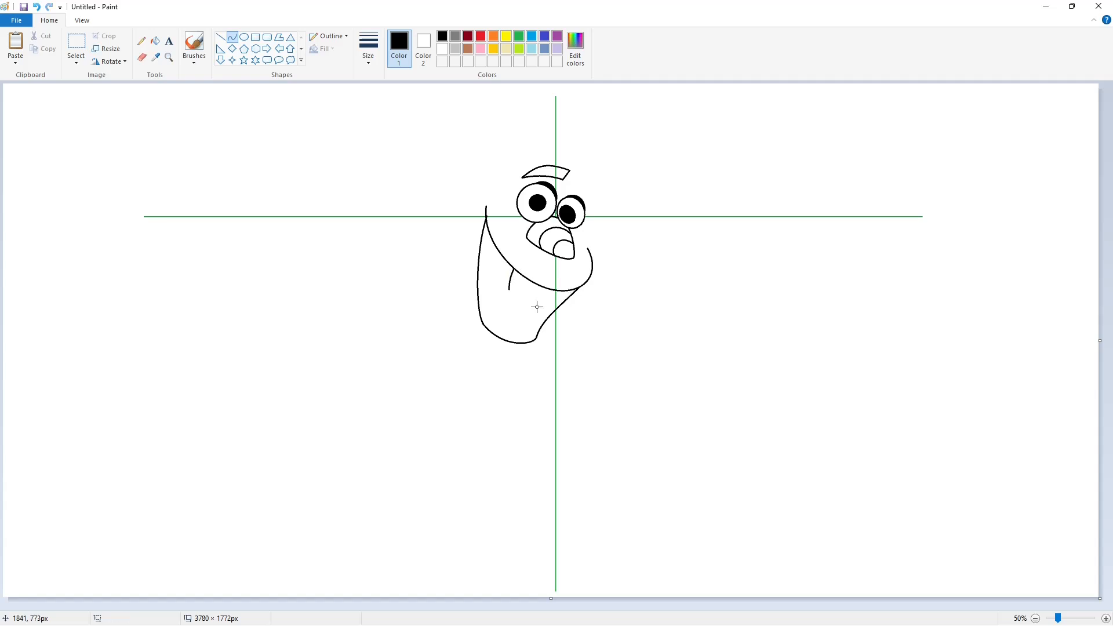
pyautogui.doubleClick(553, 298)
pyautogui.click(518, 317)
pyautogui.moveTo(558, 288); pyautogui.dragTo(540, 309)
pyautogui.doubleClick(550, 299)
pyautogui.click(507, 297)
pyautogui.click(674, 323)
pyautogui.moveTo(470, 216); pyautogui.dragTo(497, 209)
pyautogui.click(489, 201)
# Erase the sharp kink in the mouth outline's lower left corner and fill the leftover spot with white
pyautogui.click(1106, 618)
pyautogui.moveTo(490, 606); pyautogui.dragTo(734, 606)
pyautogui.scroll(4, 730, 527)
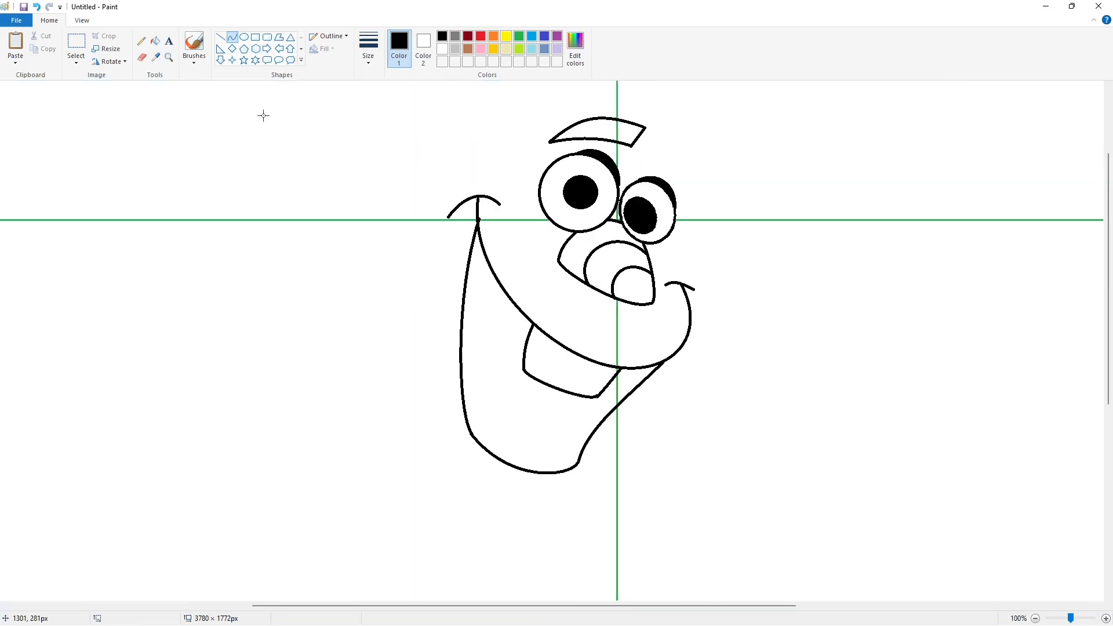
pyautogui.click(142, 58)
pyautogui.click(473, 438)
pyautogui.click(155, 42)
pyautogui.click(443, 49)
pyautogui.click(471, 433)
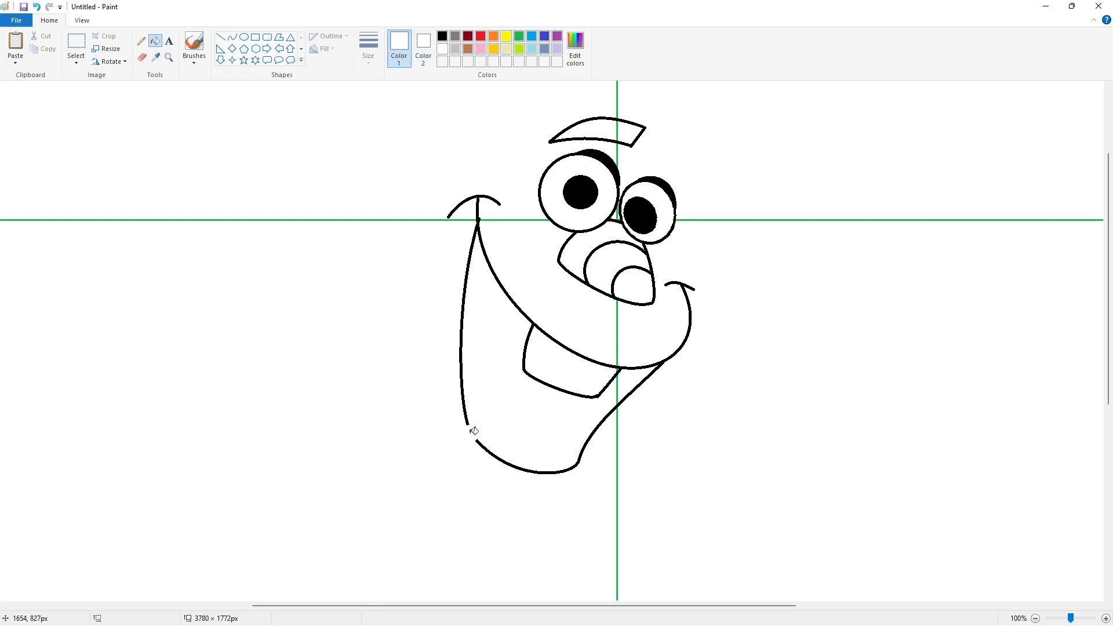
# Redraw the erased lower left corner of the mouth with a short smooth black curve
pyautogui.click(232, 37)
pyautogui.click(443, 36)
pyautogui.moveTo(469, 426); pyautogui.dragTo(475, 438)
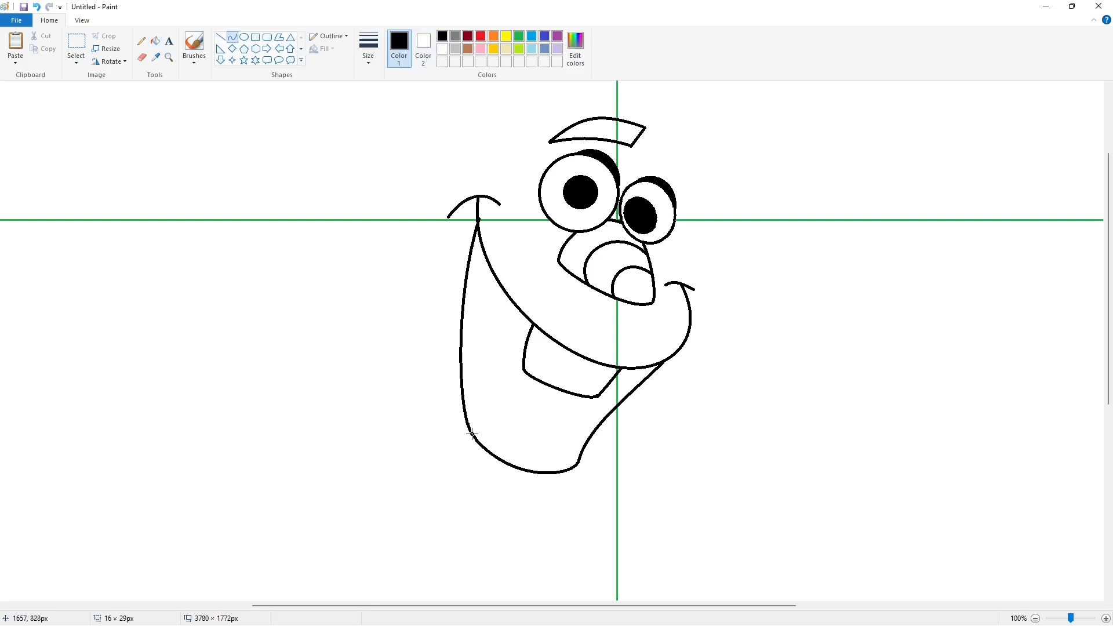
pyautogui.scroll(-4, 665, 456)
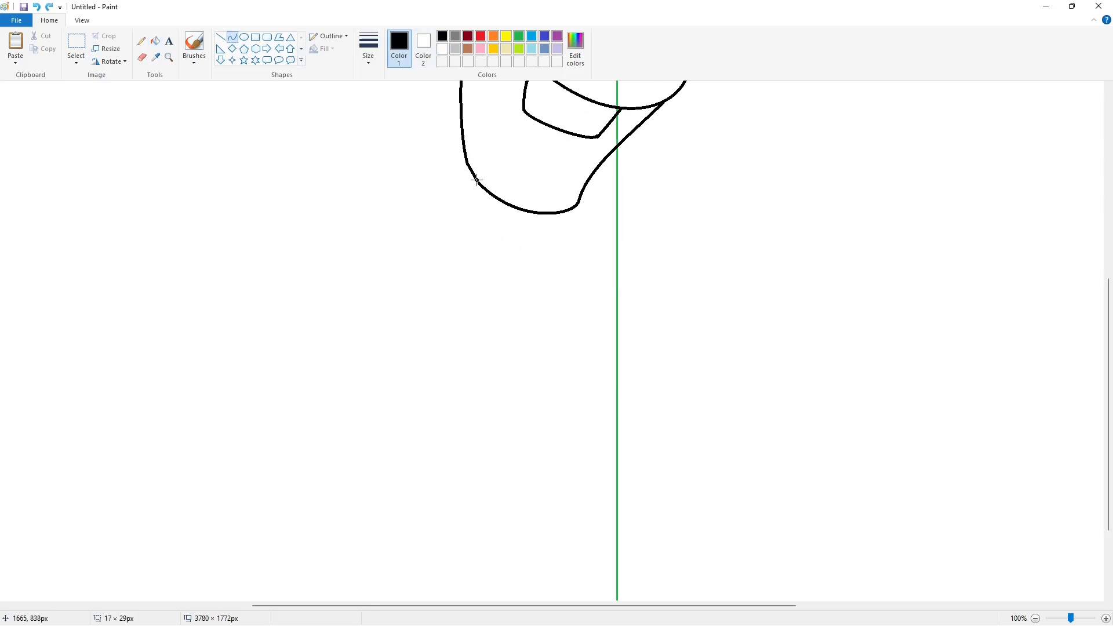
pyautogui.moveTo(478, 182); pyautogui.dragTo(470, 169)
pyautogui.scroll(-1, 793, 398)
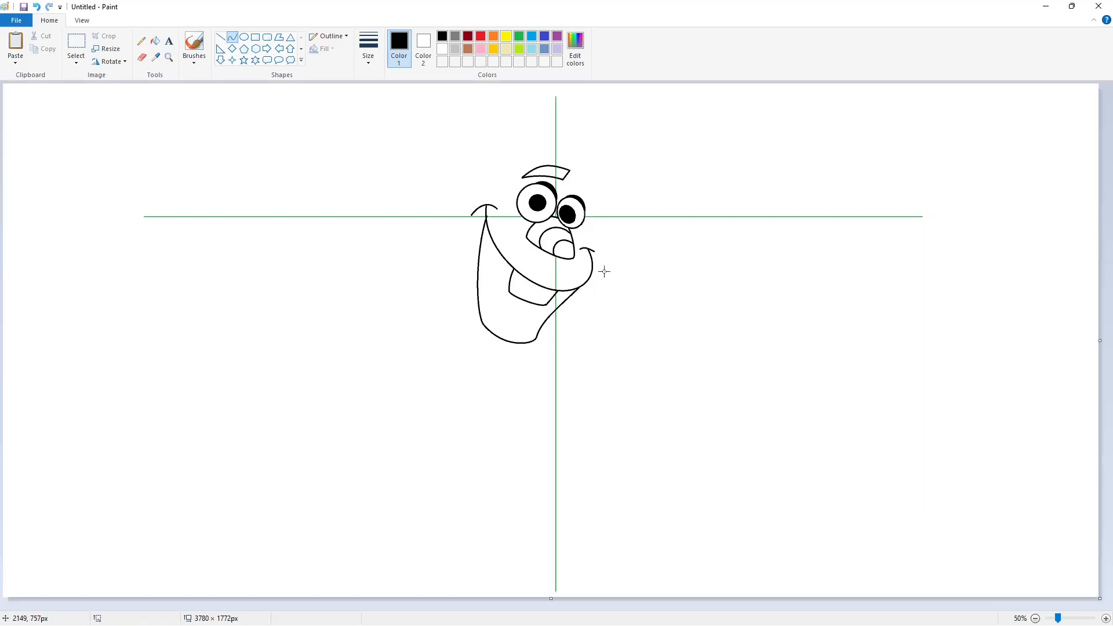
pyautogui.moveTo(498, 190)
pyautogui.mouseDown()
pyautogui.moveTo(580, 166)
pyautogui.moveTo(592, 179)
pyautogui.mouseUp()
pyautogui.moveTo(548, 176)
pyautogui.mouseDown()
pyautogui.moveTo(535, 153)
pyautogui.moveTo(567, 147)
pyautogui.mouseUp()
pyautogui.hotkey('ctrl', 'z')
pyautogui.moveTo(499, 190); pyautogui.dragTo(559, 147)
pyautogui.hotkey('ctrl', 'z')
# Draw the top of the head as a curve arching over the eyebrow and continue it down the right side of the face
pyautogui.moveTo(497, 190)
pyautogui.mouseDown()
pyautogui.moveTo(580, 164)
pyautogui.moveTo(541, 147)
pyautogui.moveTo(596, 213)
pyautogui.moveTo(600, 178)
pyautogui.mouseUp()
pyautogui.click(542, 147)
pyautogui.click(599, 178)
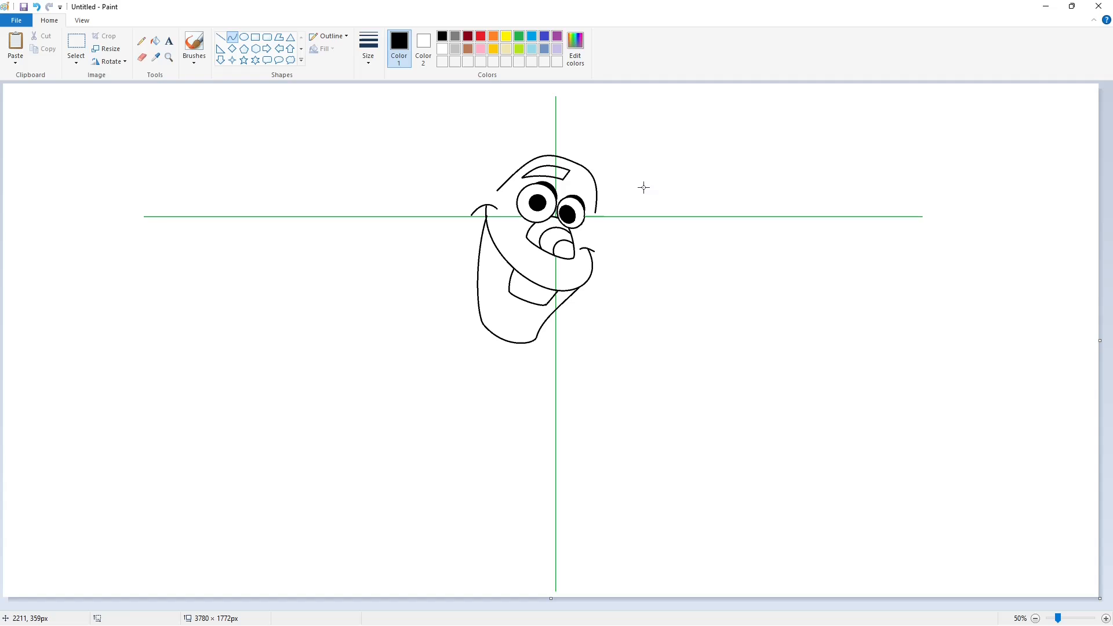
pyautogui.click(594, 229)
pyautogui.click(649, 229)
# Outline the right eyebrow above the smaller eye with two curves and close its upper end with a straight line
pyautogui.moveTo(578, 185)
pyautogui.mouseDown()
pyautogui.moveTo(596, 208)
pyautogui.moveTo(595, 197)
pyautogui.mouseUp()
pyautogui.click(590, 193)
pyautogui.click(636, 197)
pyautogui.click(220, 36)
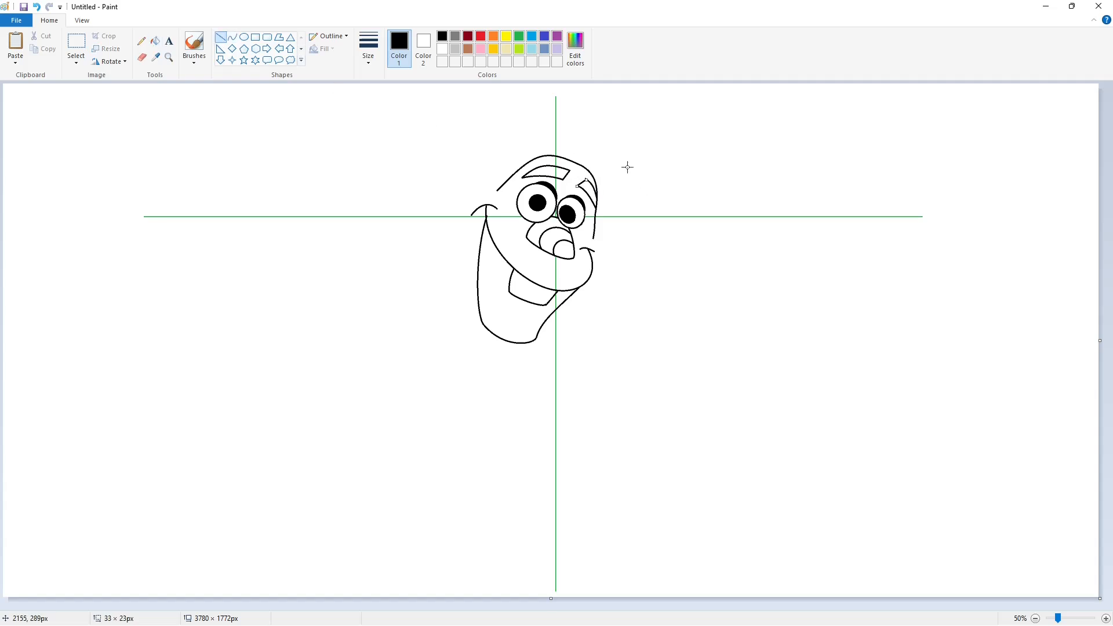
# Fill both eyebrows with black
pyautogui.click(155, 40)
pyautogui.click(557, 173)
pyautogui.click(1106, 619)
pyautogui.moveTo(531, 606); pyautogui.dragTo(817, 606)
pyautogui.click(595, 294)
# Trim the upper end of the right eyebrow with a white line and return to the black Curve tool
pyautogui.click(220, 37)
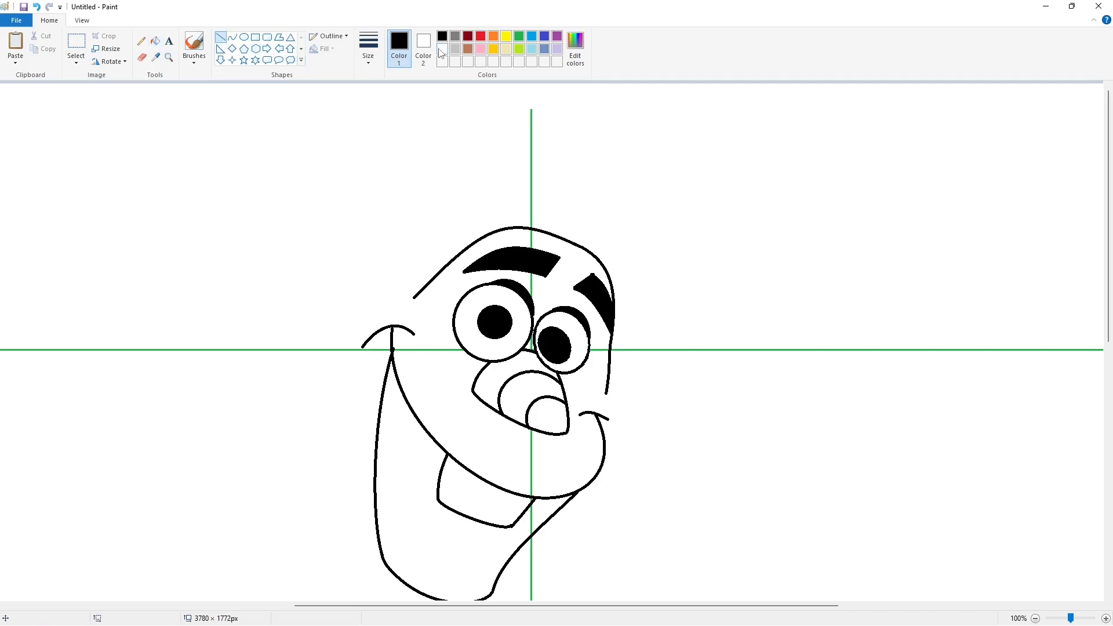
pyautogui.click(442, 48)
pyautogui.moveTo(570, 294); pyautogui.dragTo(601, 272)
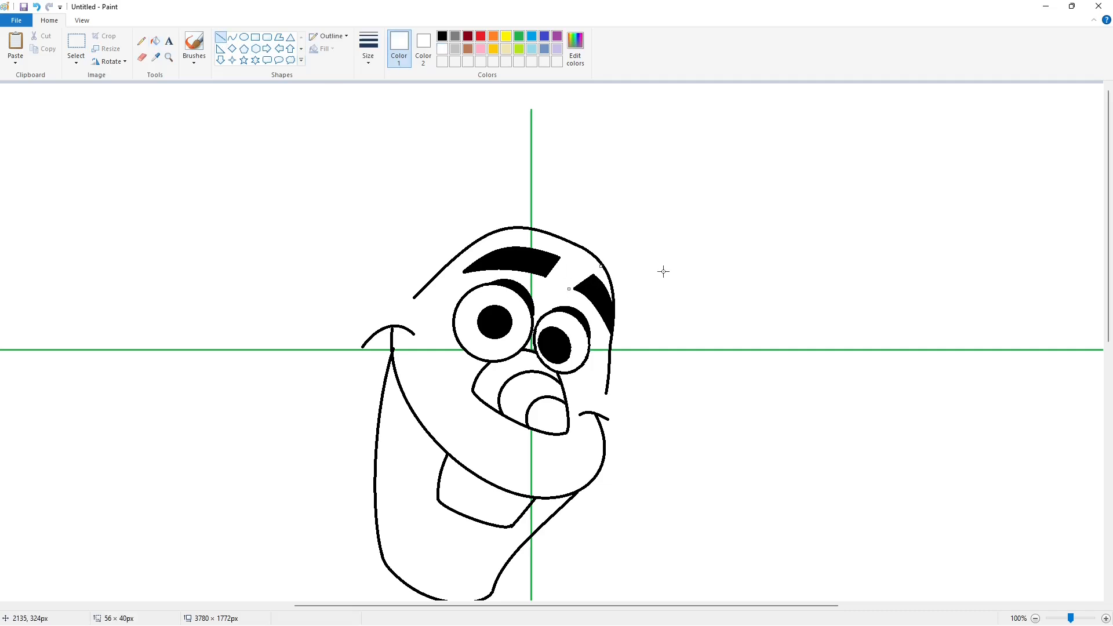
pyautogui.click(442, 36)
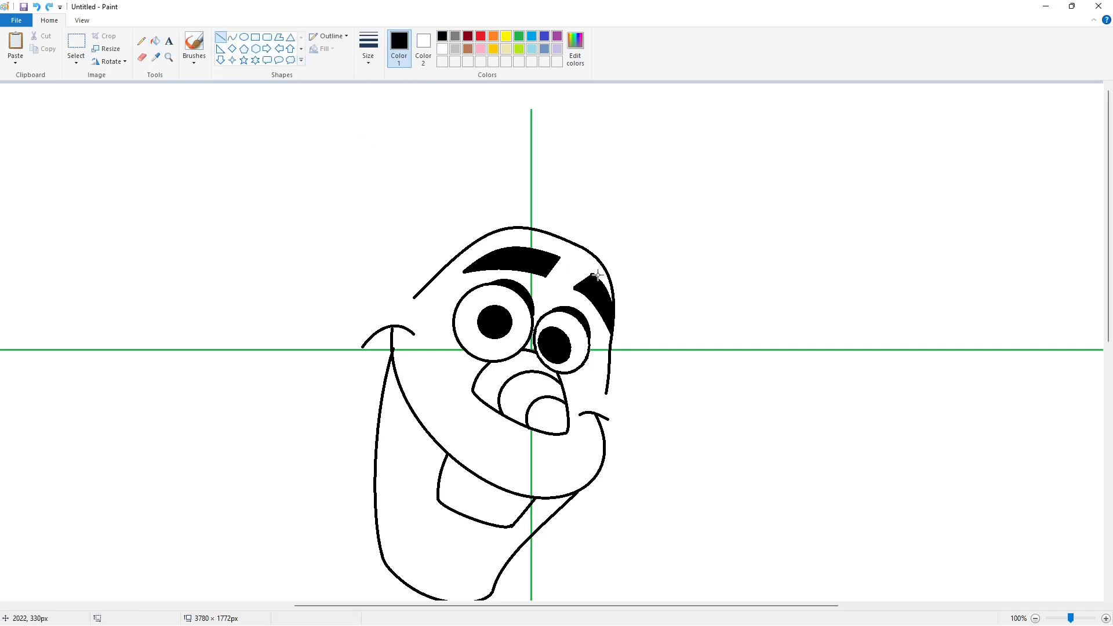
pyautogui.click(443, 49)
pyautogui.moveTo(594, 272); pyautogui.dragTo(558, 295)
pyautogui.scroll(-1, 869, 470)
pyautogui.click(232, 37)
pyautogui.click(443, 35)
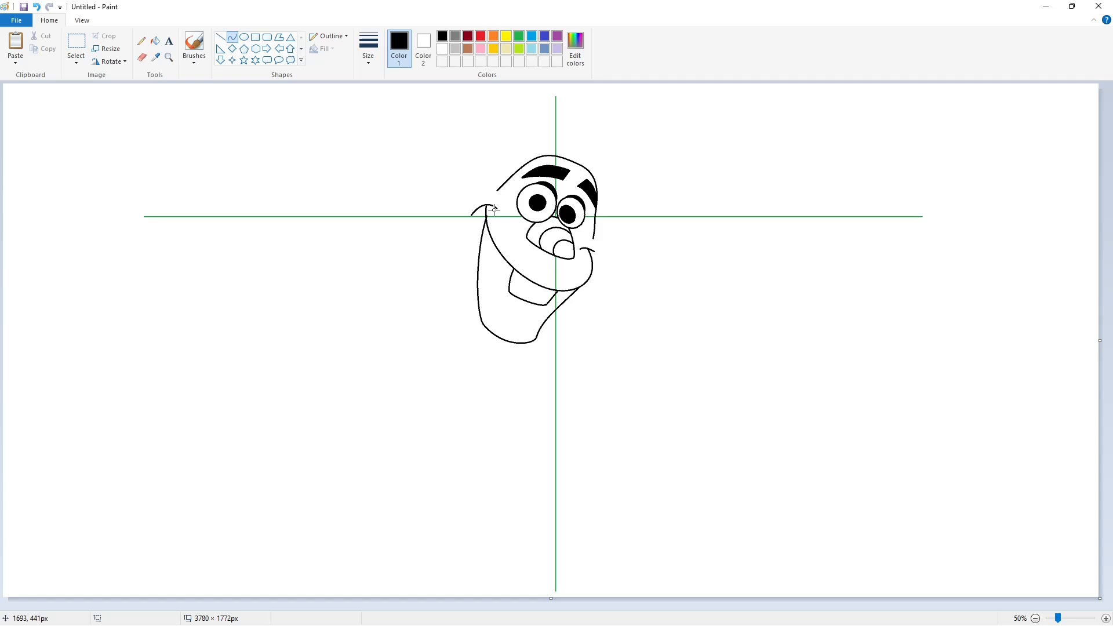
pyautogui.moveTo(509, 200); pyautogui.dragTo(456, 319)
pyautogui.moveTo(486, 210); pyautogui.dragTo(486, 184)
pyautogui.moveTo(457, 219); pyautogui.dragTo(437, 186)
pyautogui.hotkey('ctrl', 'z')
# Draw the left cheek as a curve arching over the mouth corner and extend it down the left side of the jaw
pyautogui.moveTo(509, 200); pyautogui.dragTo(456, 227)
pyautogui.moveTo(483, 209)
pyautogui.mouseDown()
pyautogui.moveTo(485, 179)
pyautogui.moveTo(457, 188)
pyautogui.mouseUp()
pyautogui.moveTo(457, 226); pyautogui.dragTo(461, 349)
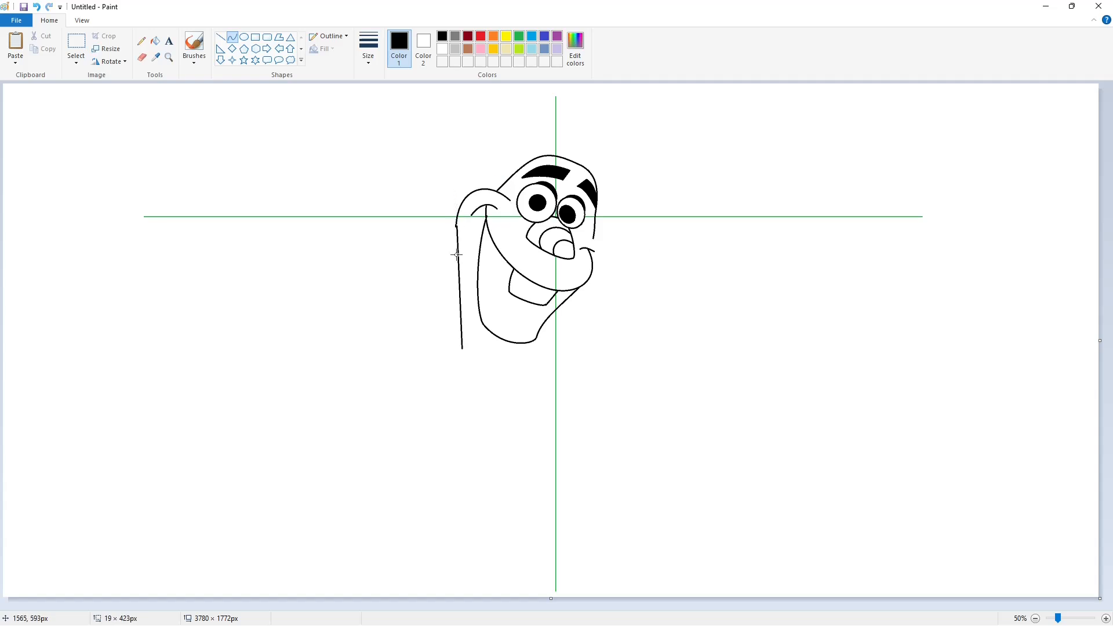
pyautogui.moveTo(457, 255); pyautogui.dragTo(452, 256)
pyautogui.moveTo(457, 338); pyautogui.dragTo(451, 338)
pyautogui.click(525, 336)
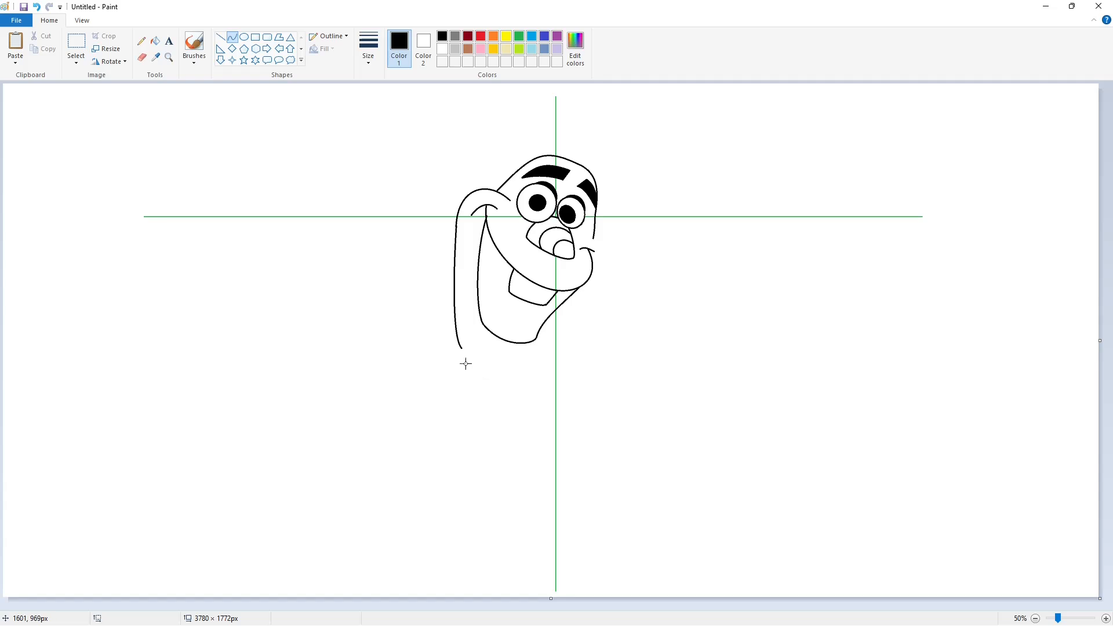
# Draw the right cheek as a curve around the mouth corner and run the right jaw line down toward the chin
pyautogui.moveTo(582, 238); pyautogui.dragTo(608, 237)
pyautogui.moveTo(596, 276); pyautogui.dragTo(530, 360)
pyautogui.click(679, 295)
pyautogui.hotkey('ctrl', 'z')
pyautogui.moveTo(584, 304); pyautogui.dragTo(529, 359)
pyautogui.moveTo(560, 329); pyautogui.dragTo(555, 325)
pyautogui.click(675, 336)
pyautogui.hotkey('ctrl', 'z')
# Close the bottom of the face with a rounded chin curve joining the left and right jaw lines
pyautogui.moveTo(529, 359); pyautogui.dragTo(461, 348)
pyautogui.click(517, 368)
pyautogui.click(475, 372)
pyautogui.click(582, 373)
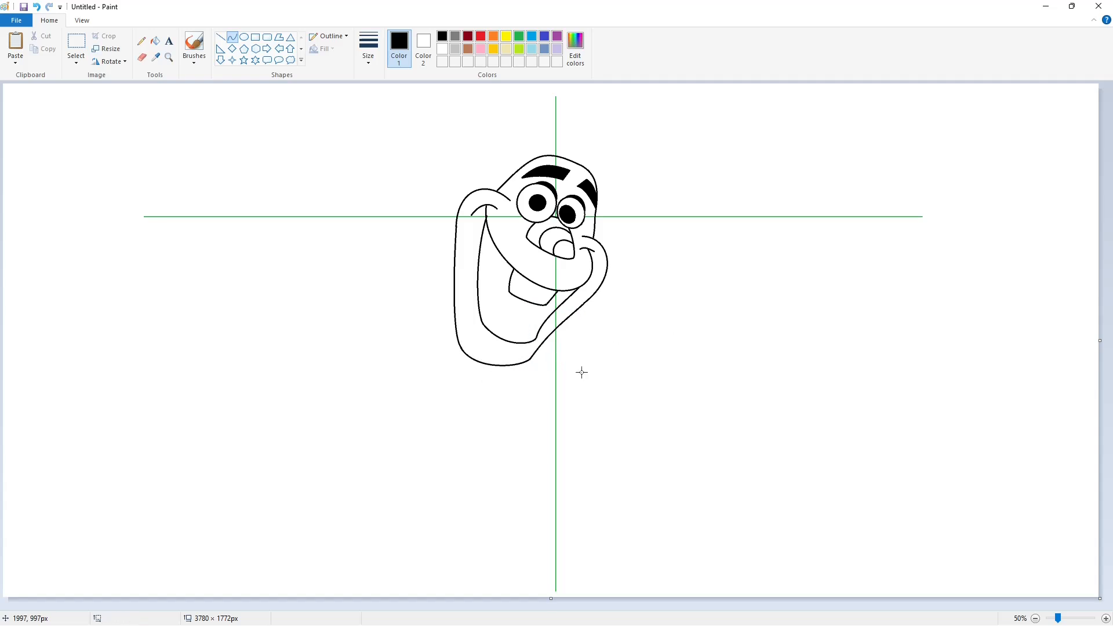
# Draw the right forked twig of hair on top of the head with paired curves for a long and a short branch
pyautogui.click(586, 149)
pyautogui.moveTo(591, 148)
pyautogui.mouseDown()
pyautogui.moveTo(579, 155)
pyautogui.moveTo(598, 127)
pyautogui.moveTo(583, 143)
pyautogui.mouseUp()
pyautogui.click(588, 149)
pyautogui.click(632, 152)
pyautogui.click(221, 37)
pyautogui.click(233, 37)
pyautogui.click(624, 126)
pyautogui.click(689, 137)
pyautogui.moveTo(608, 131)
pyautogui.mouseDown()
pyautogui.moveTo(603, 117)
pyautogui.moveTo(569, 159)
pyautogui.mouseUp()
pyautogui.click(221, 37)
pyautogui.click(674, 148)
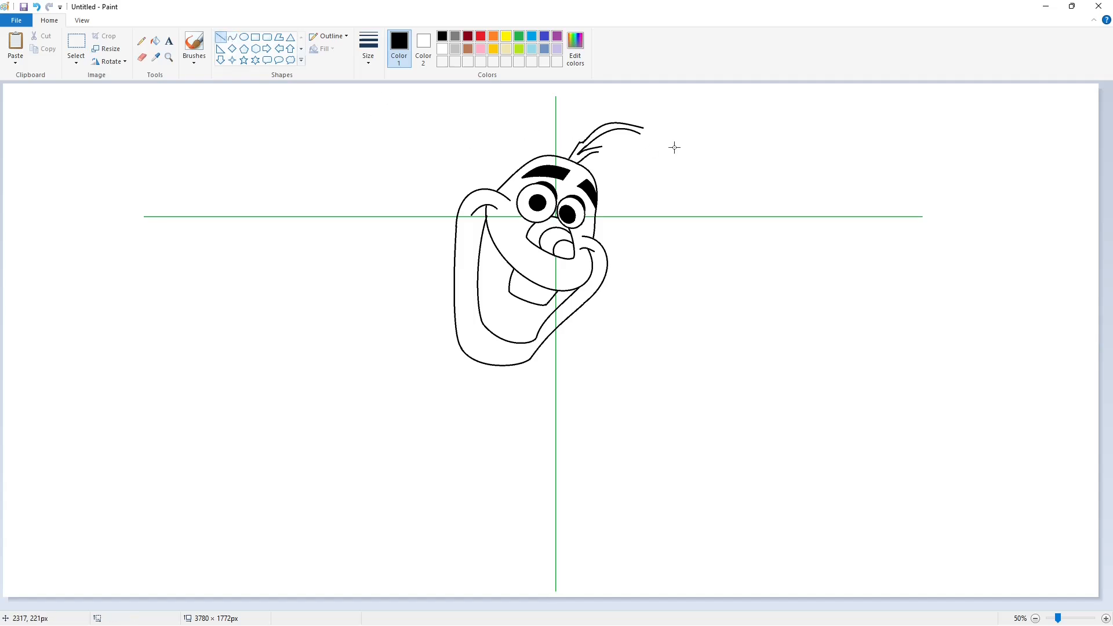
# Draw the tall middle twig of hair with curves rising from the head and splitting into two branches
pyautogui.click(233, 37)
pyautogui.moveTo(571, 152); pyautogui.dragTo(569, 159)
pyautogui.click(576, 140)
pyautogui.click(576, 139)
pyautogui.moveTo(584, 117)
pyautogui.mouseDown()
pyautogui.moveTo(628, 90)
pyautogui.moveTo(569, 157)
pyautogui.moveTo(579, 99)
pyautogui.moveTo(565, 157)
pyautogui.moveTo(579, 108)
pyautogui.moveTo(572, 129)
pyautogui.moveTo(605, 95)
pyautogui.mouseUp()
pyautogui.click(617, 97)
pyautogui.click(605, 94)
pyautogui.click(611, 93)
pyautogui.hotkey('ctrl', 'z')
pyautogui.click(587, 103)
pyautogui.click(596, 100)
pyautogui.click(597, 99)
# Close the open ends of the middle and right twig branches with short straight black lines
pyautogui.click(1106, 619)
pyautogui.moveTo(544, 606); pyautogui.dragTo(837, 606)
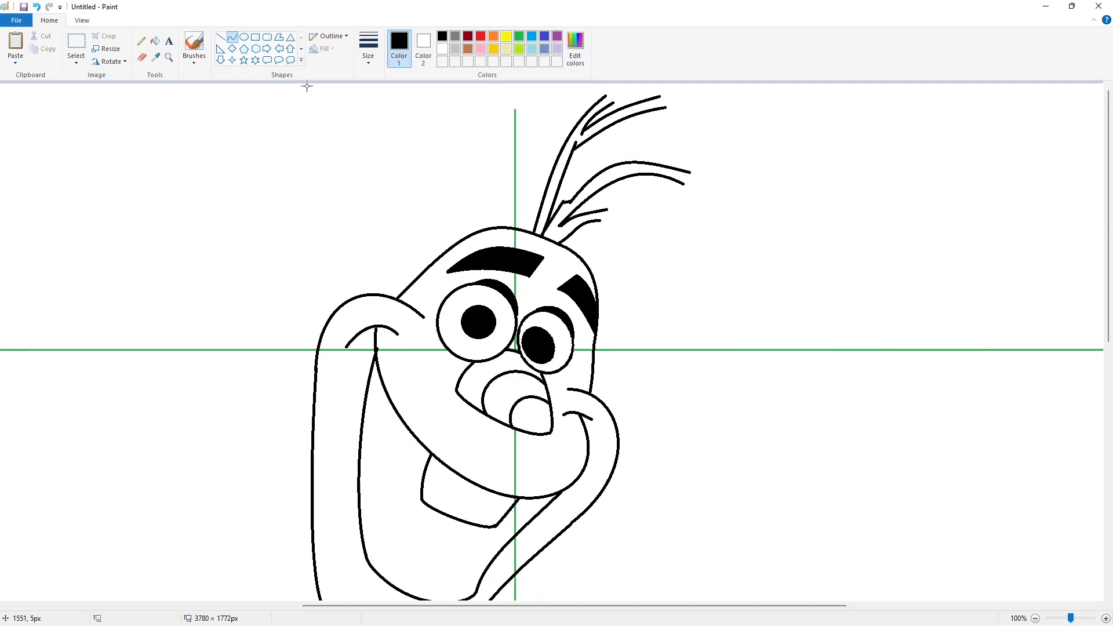
pyautogui.click(221, 37)
pyautogui.moveTo(684, 185); pyautogui.dragTo(690, 172)
pyautogui.click(766, 180)
pyautogui.moveTo(660, 95); pyautogui.dragTo(613, 103)
pyautogui.moveTo(608, 210); pyautogui.dragTo(602, 220)
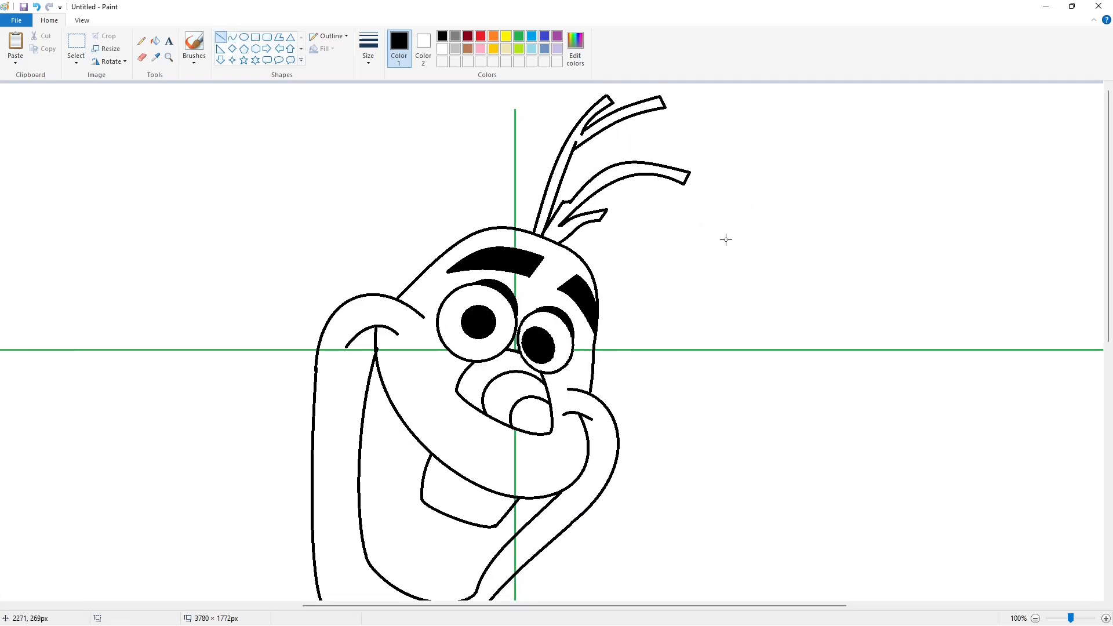
# Draw a shorter curved twig on the left of the hair and close its notched tip with short straight lines
pyautogui.click(1035, 619)
pyautogui.click(232, 37)
pyautogui.moveTo(549, 112); pyautogui.dragTo(561, 157)
pyautogui.click(560, 122)
pyautogui.click(569, 134)
pyautogui.click(646, 149)
pyautogui.click(557, 129)
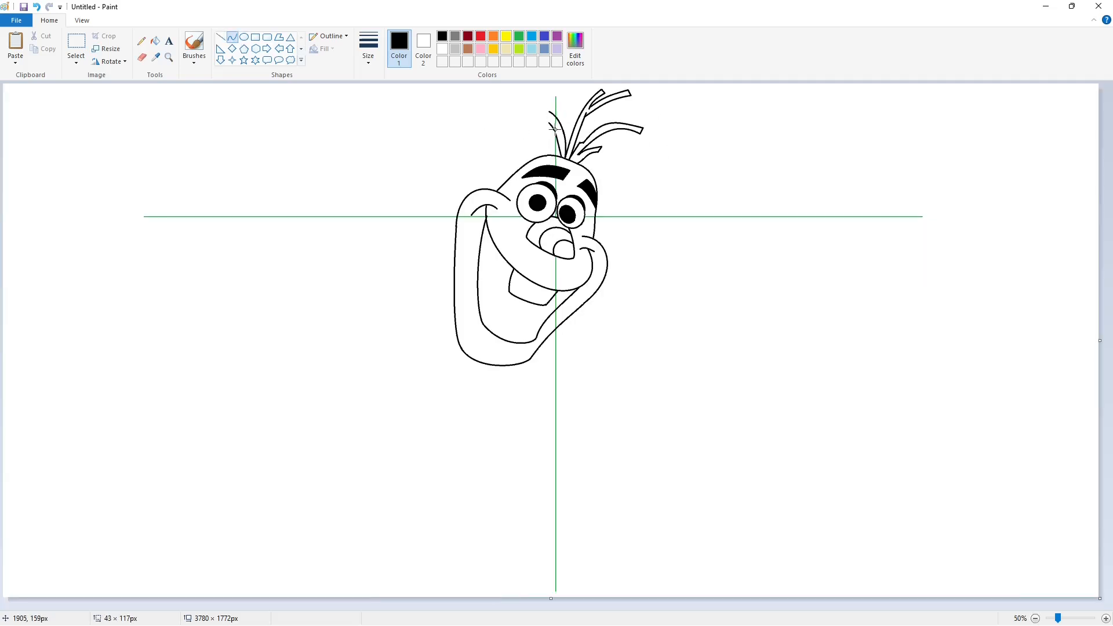
pyautogui.click(562, 139)
pyautogui.click(642, 170)
pyautogui.click(221, 37)
pyautogui.moveTo(549, 112); pyautogui.dragTo(554, 121)
pyautogui.click(758, 266)
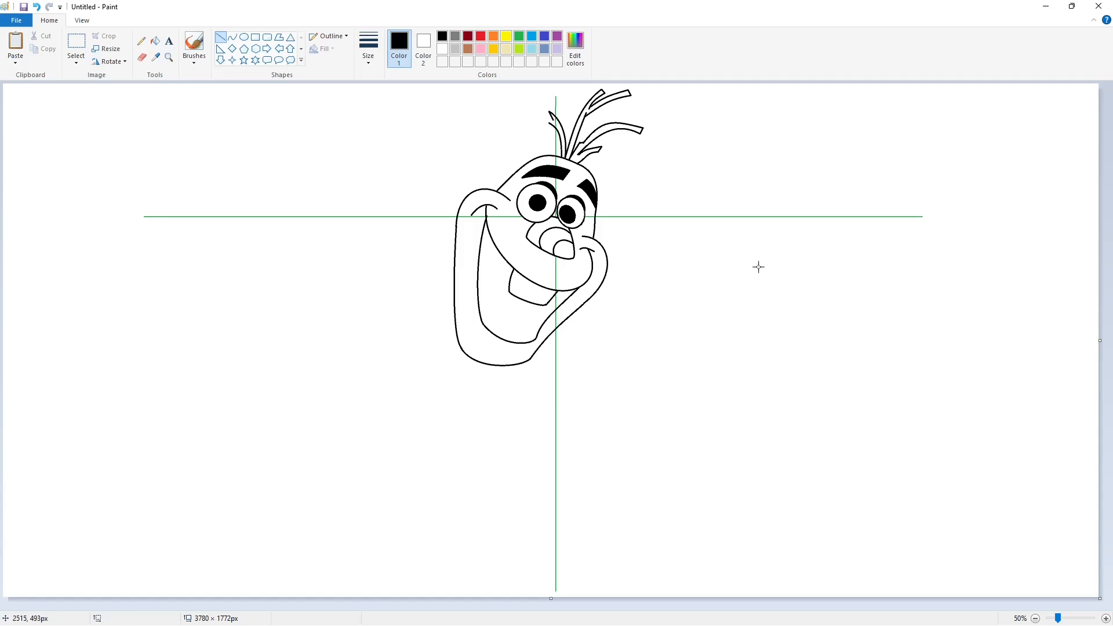
# Touch up the kinked joint near the base of the long right twig with a short straight line
pyautogui.click(1106, 619)
pyautogui.hscroll(6, 643, 547)
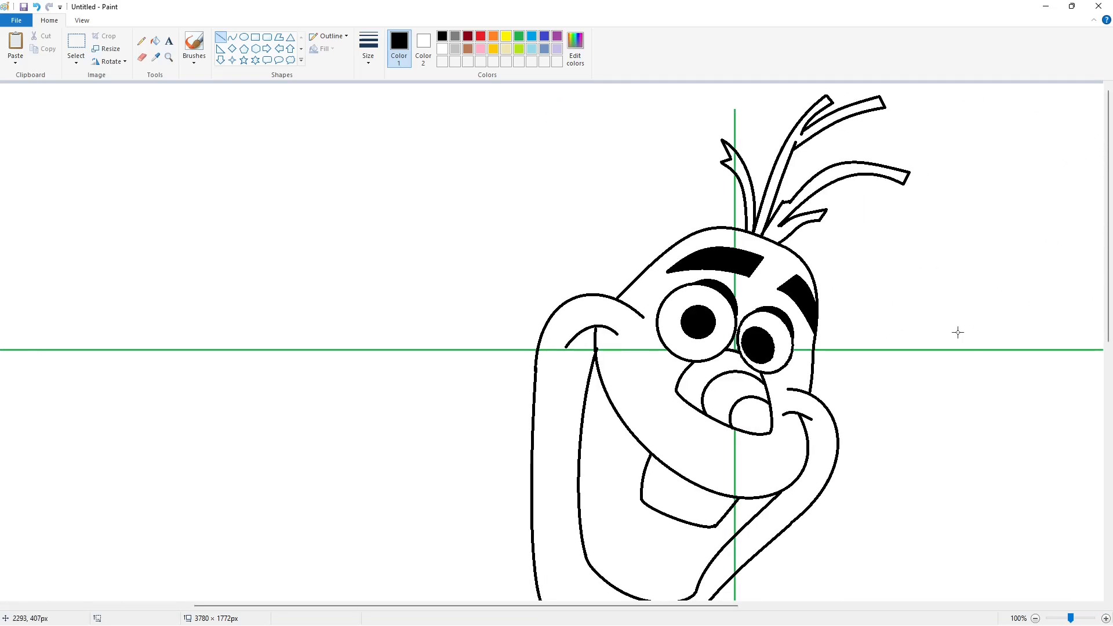
pyautogui.moveTo(783, 202)
pyautogui.mouseDown()
pyautogui.moveTo(793, 202)
pyautogui.moveTo(783, 206)
pyautogui.mouseUp()
pyautogui.click(838, 204)
pyautogui.click(443, 49)
pyautogui.scroll(-1, 993, 546)
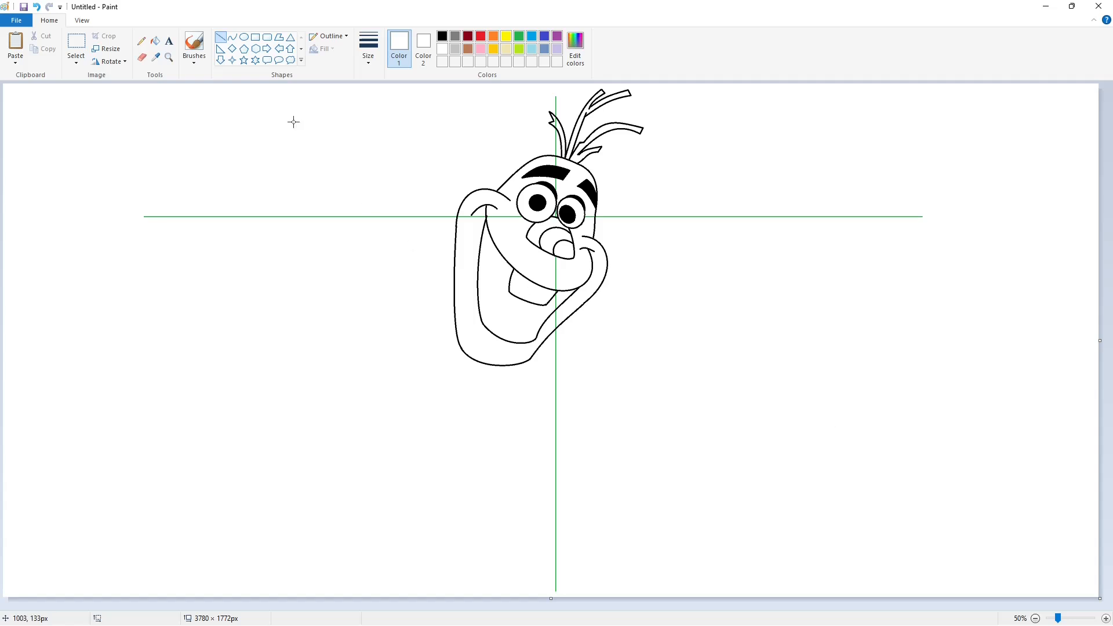
# Draw the left side of the upper body ball as a black curve running down from the chin
pyautogui.click(232, 37)
pyautogui.click(442, 36)
pyautogui.moveTo(461, 347)
pyautogui.mouseDown()
pyautogui.moveTo(428, 410)
pyautogui.moveTo(437, 408)
pyautogui.moveTo(440, 428)
pyautogui.moveTo(416, 407)
pyautogui.moveTo(489, 435)
pyautogui.moveTo(477, 442)
pyautogui.mouseUp()
pyautogui.click(517, 413)
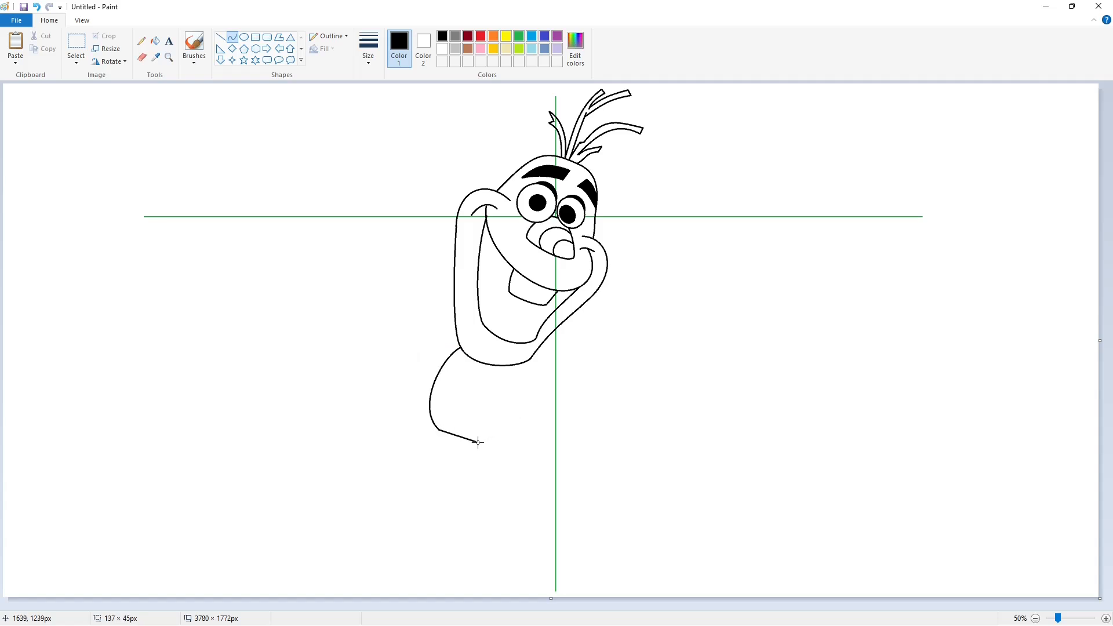
pyautogui.hotkey('ctrl', 'z')
pyautogui.hotkey('ctrl', 'z')
pyautogui.moveTo(461, 348); pyautogui.dragTo(464, 442)
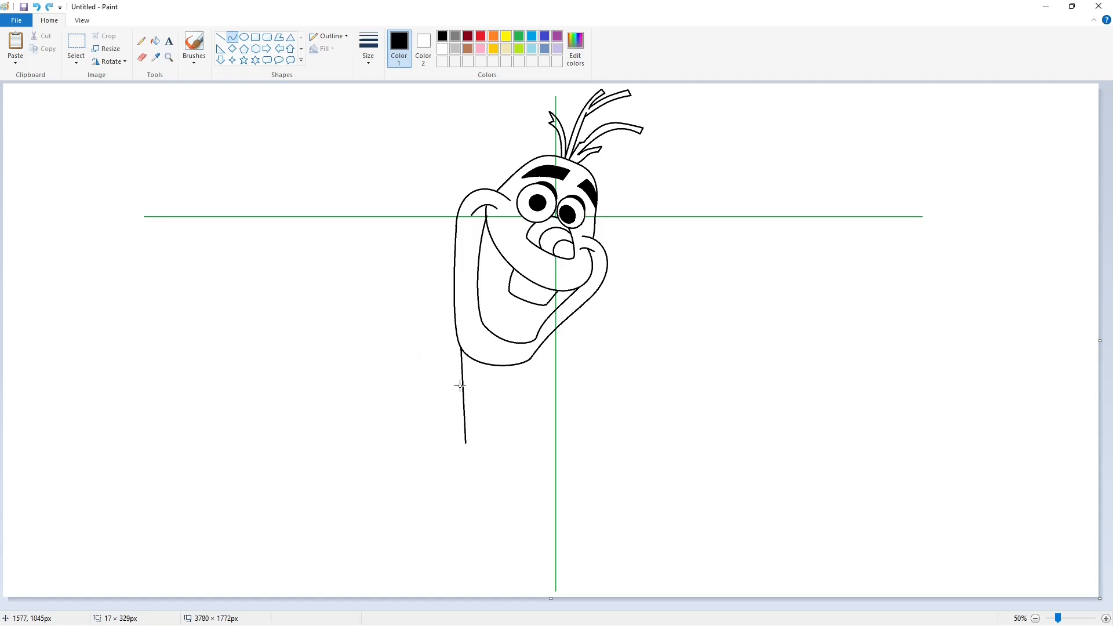
pyautogui.moveTo(457, 380)
pyautogui.mouseDown()
pyautogui.moveTo(408, 435)
pyautogui.moveTo(546, 399)
pyautogui.moveTo(519, 435)
pyautogui.moveTo(544, 402)
pyautogui.mouseUp()
# Draw the curved underside of the upper body ball, rising toward the vertical guide line
pyautogui.click(463, 446)
pyautogui.click(518, 435)
pyautogui.click(585, 435)
pyautogui.hotkey('ctrl', 'z')
pyautogui.moveTo(484, 437); pyautogui.dragTo(485, 444)
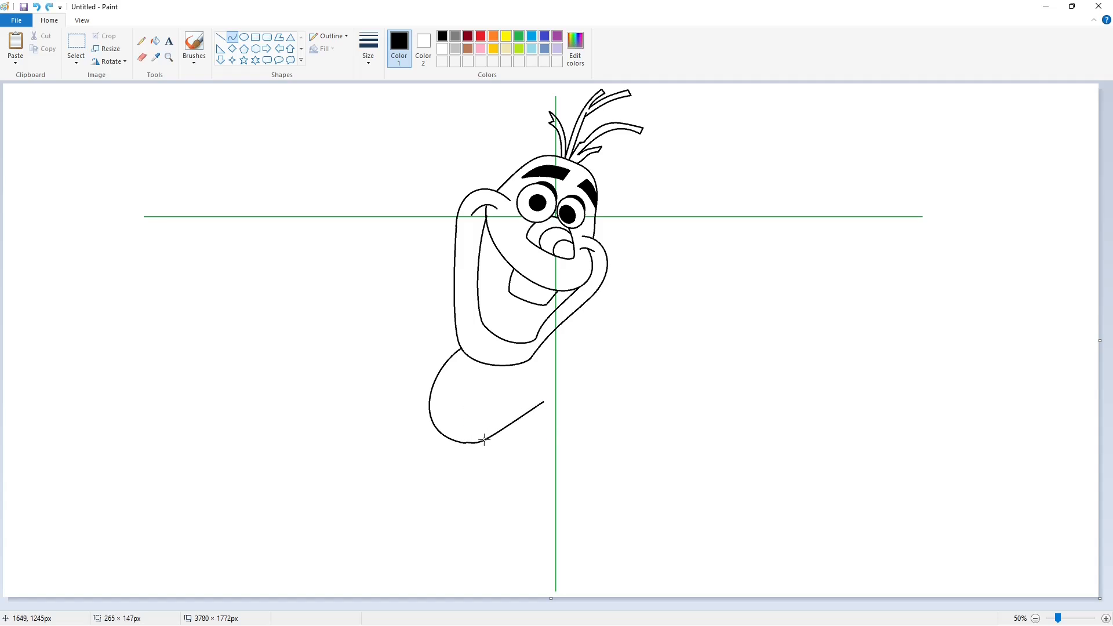
pyautogui.click(525, 427)
pyautogui.click(582, 424)
# Close the right side of the upper body ball and draw the right side of the larger lower ball as a curve
pyautogui.moveTo(543, 403)
pyautogui.mouseDown()
pyautogui.moveTo(532, 360)
pyautogui.moveTo(547, 388)
pyautogui.mouseUp()
pyautogui.click(550, 381)
pyautogui.click(601, 375)
pyautogui.moveTo(548, 387); pyautogui.dragTo(619, 488)
pyautogui.moveTo(592, 433); pyautogui.dragTo(647, 416)
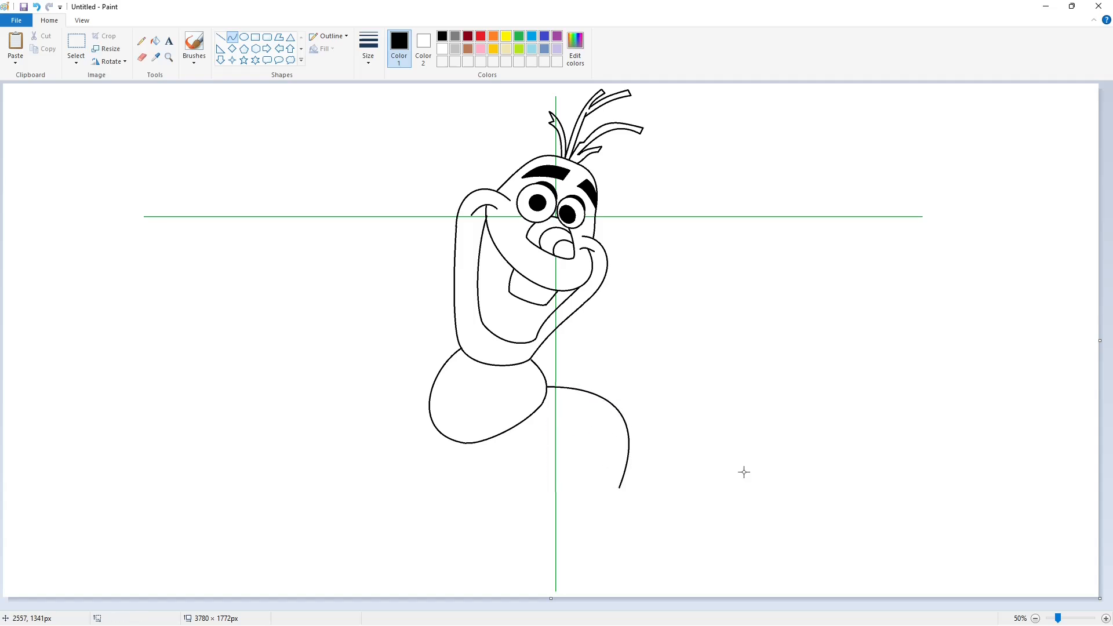
pyautogui.moveTo(620, 488); pyautogui.dragTo(480, 540)
pyautogui.moveTo(516, 537); pyautogui.dragTo(530, 578)
pyautogui.click(652, 555)
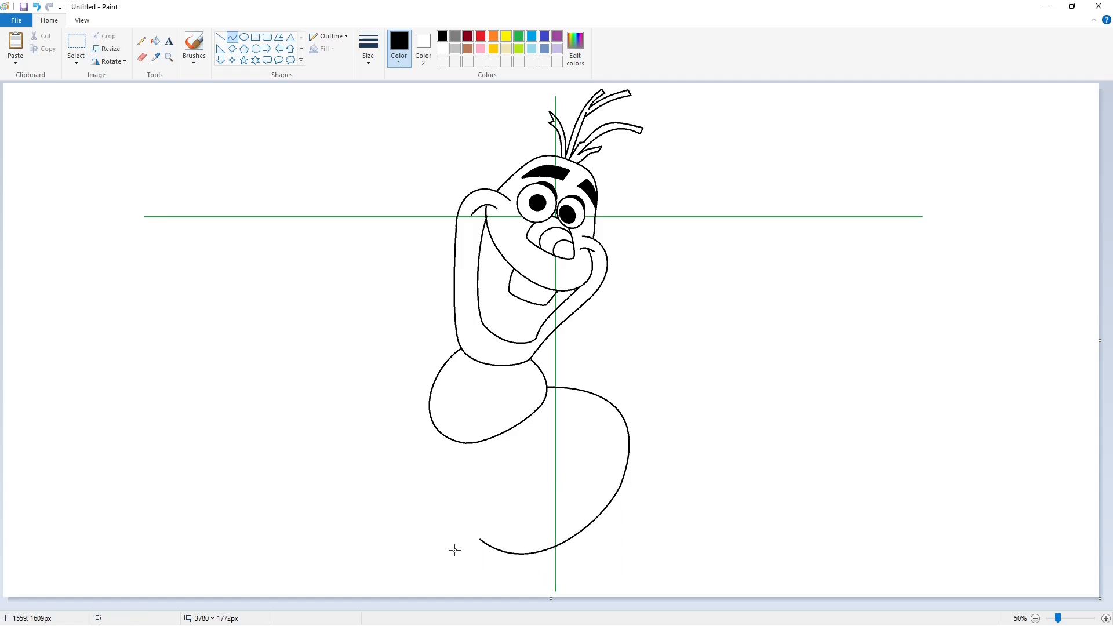
pyautogui.hotkey('ctrl', 'z')
# Complete the lower body ball with curves along its bottom and up its left side to the upper ball
pyautogui.moveTo(620, 488); pyautogui.dragTo(471, 534)
pyautogui.moveTo(562, 508); pyautogui.dragTo(597, 531)
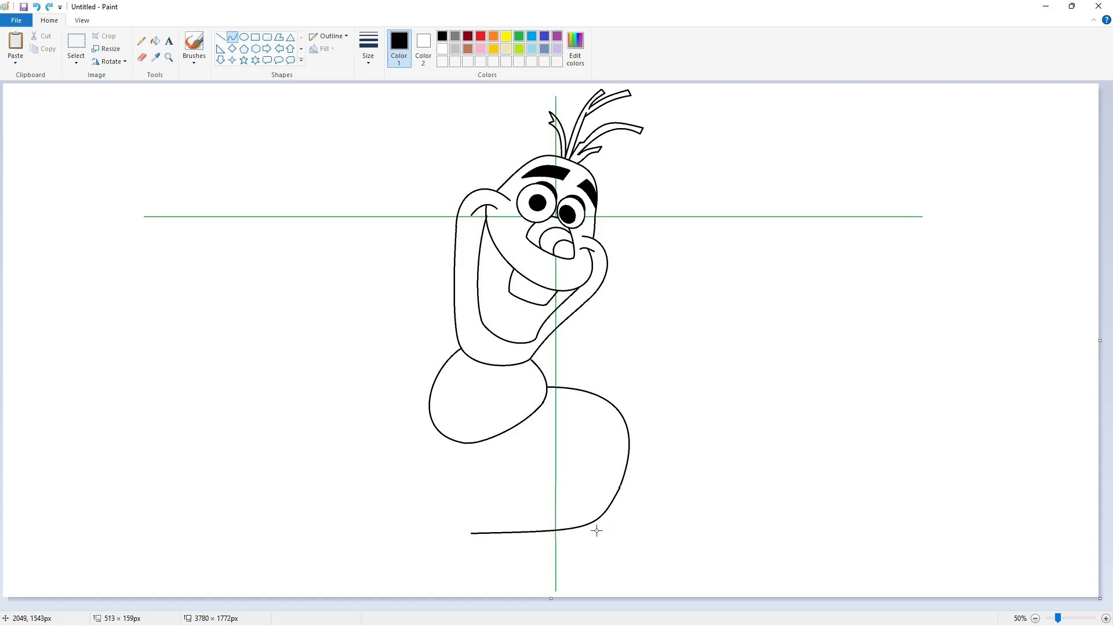
pyautogui.moveTo(520, 536); pyautogui.dragTo(522, 584)
pyautogui.click(676, 544)
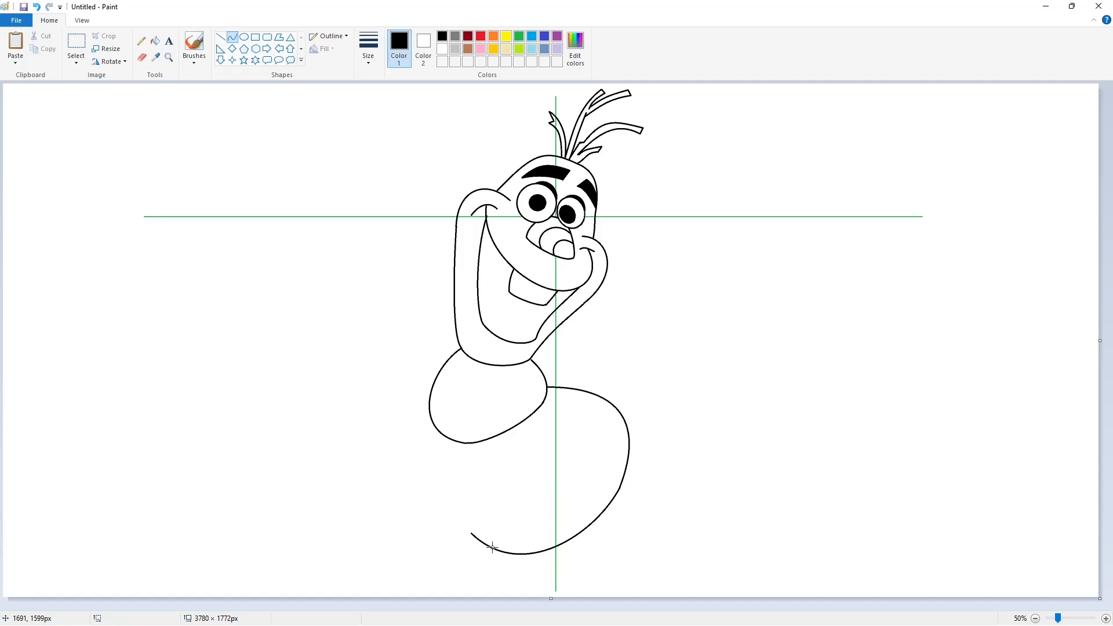
pyautogui.moveTo(470, 532)
pyautogui.mouseDown()
pyautogui.moveTo(454, 441)
pyautogui.moveTo(440, 475)
pyautogui.mouseUp()
pyautogui.click(436, 473)
pyautogui.click(785, 499)
# Draw two round button outlines, one on the upper body ball and one near the top of the lower ball
pyautogui.click(244, 37)
pyautogui.moveTo(478, 372); pyautogui.dragTo(515, 408)
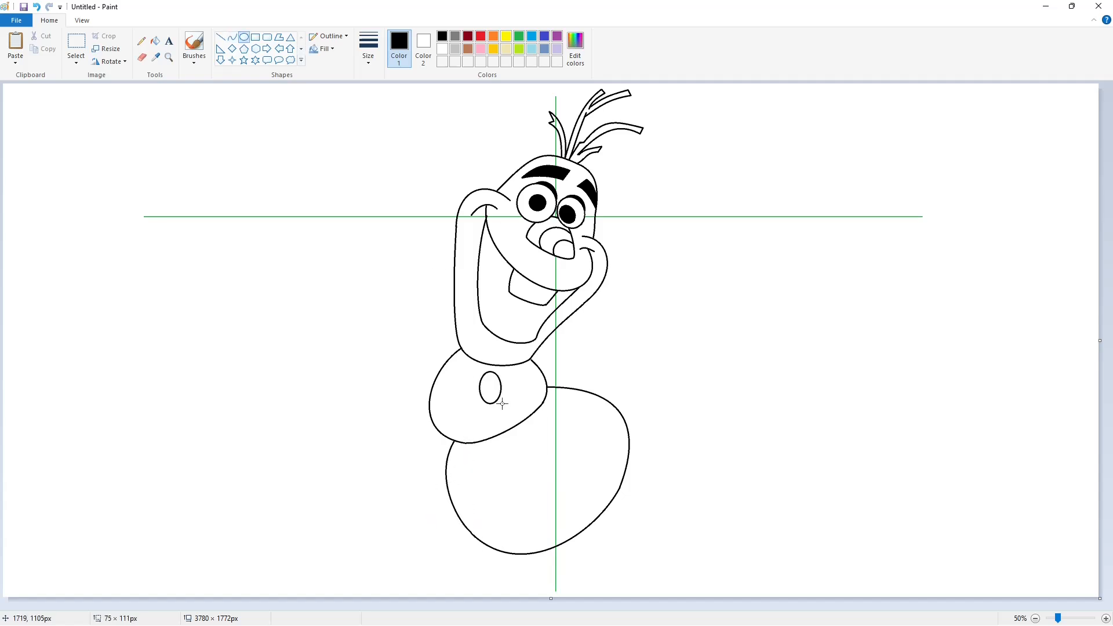
pyautogui.click(592, 406)
pyautogui.hotkey('ctrl', 'z')
pyautogui.moveTo(479, 375)
pyautogui.mouseDown()
pyautogui.moveTo(514, 406)
pyautogui.moveTo(540, 470)
pyautogui.mouseUp()
pyautogui.click(603, 392)
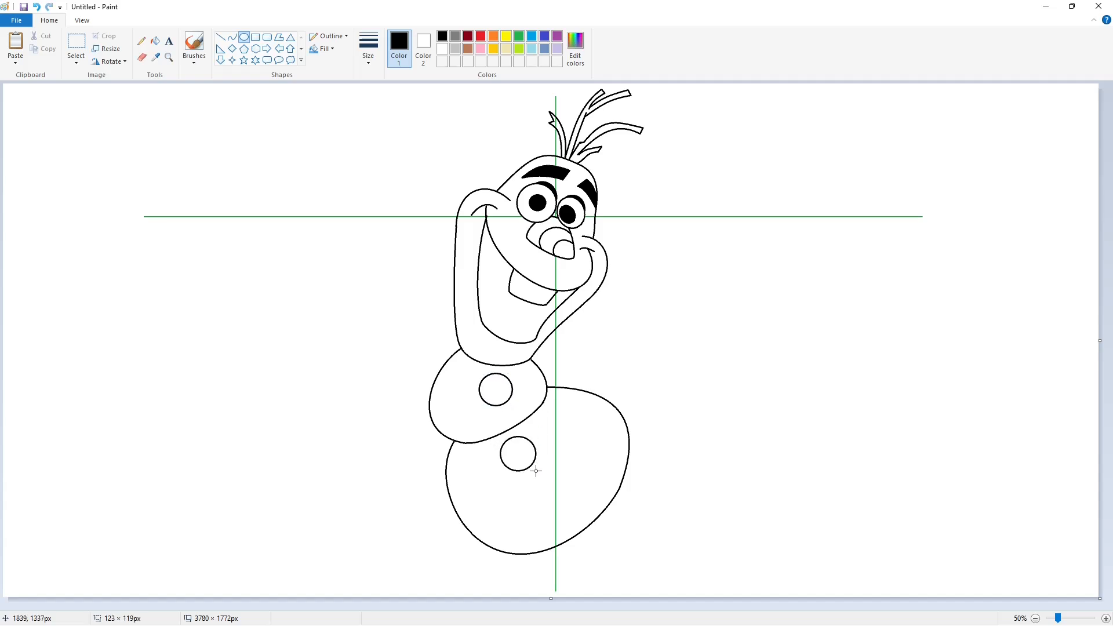
pyautogui.click(671, 437)
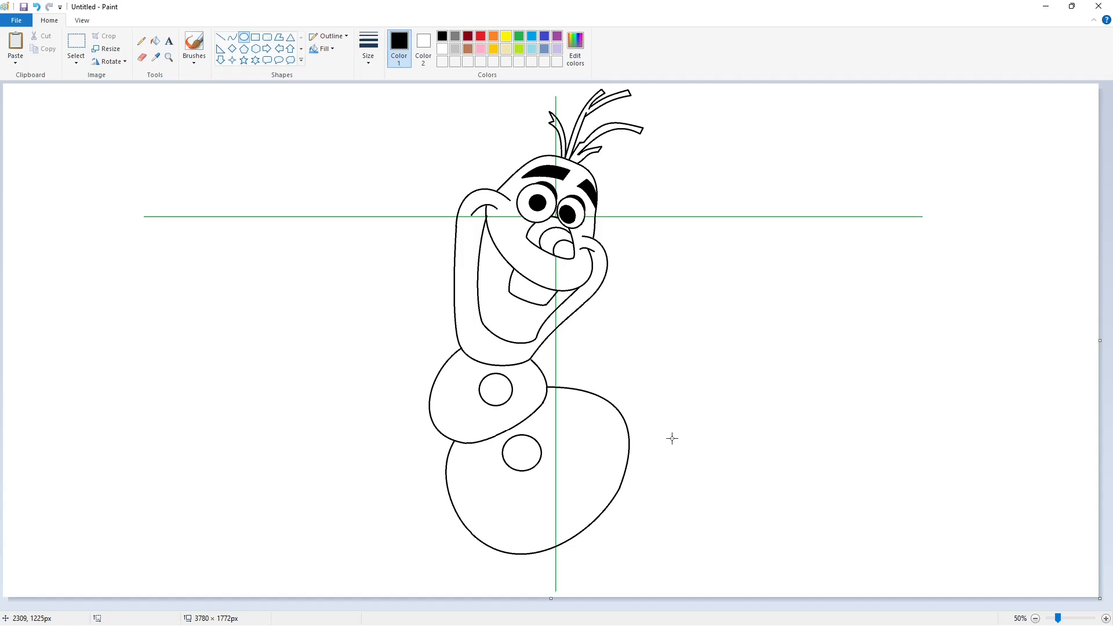
# Fill both body buttons with black
pyautogui.click(155, 40)
pyautogui.click(496, 390)
pyautogui.click(522, 453)
# Draw a separate circle on the blank canvas left of the figure and copy it with a rectangular selection
pyautogui.click(244, 37)
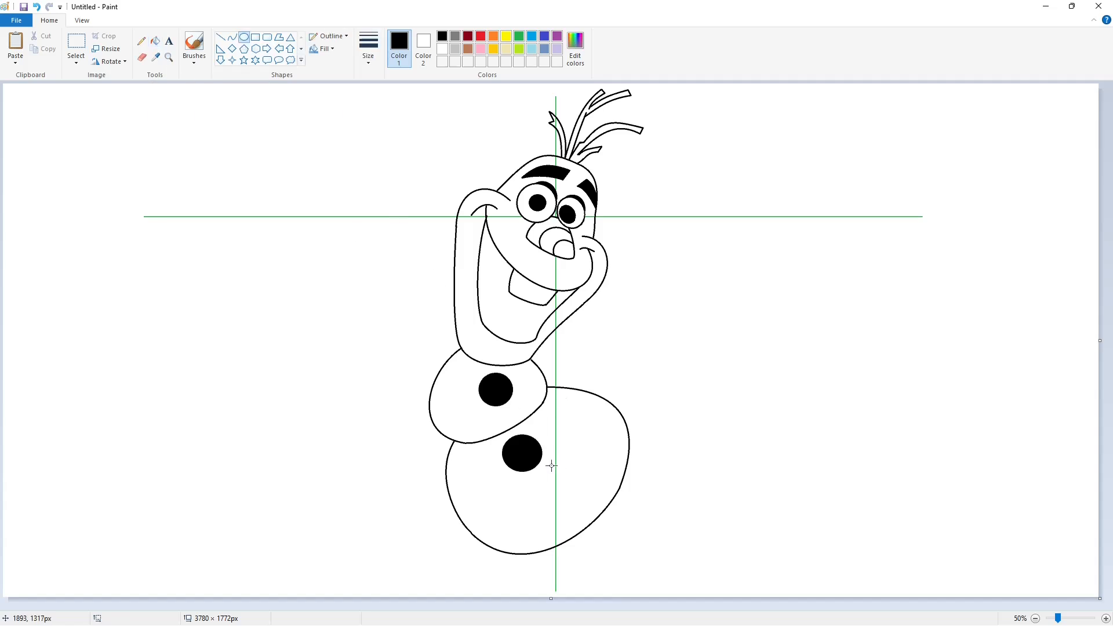
pyautogui.moveTo(550, 461)
pyautogui.mouseDown()
pyautogui.moveTo(593, 500)
pyautogui.moveTo(555, 481)
pyautogui.moveTo(571, 479)
pyautogui.moveTo(160, 399)
pyautogui.mouseUp()
pyautogui.click(115, 152)
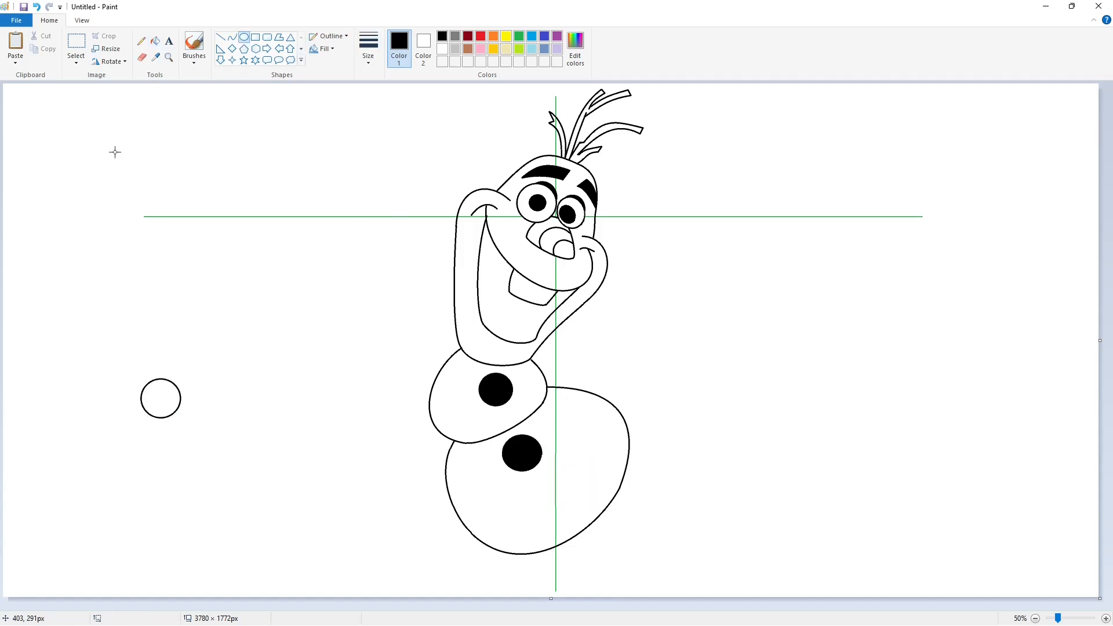
pyautogui.click(76, 44)
pyautogui.moveTo(94, 319); pyautogui.dragTo(224, 488)
pyautogui.hotkey('ctrl', 'c')
pyautogui.hotkey('ctrl', 'v')
pyautogui.click(106, 48)
pyautogui.press('Escape')
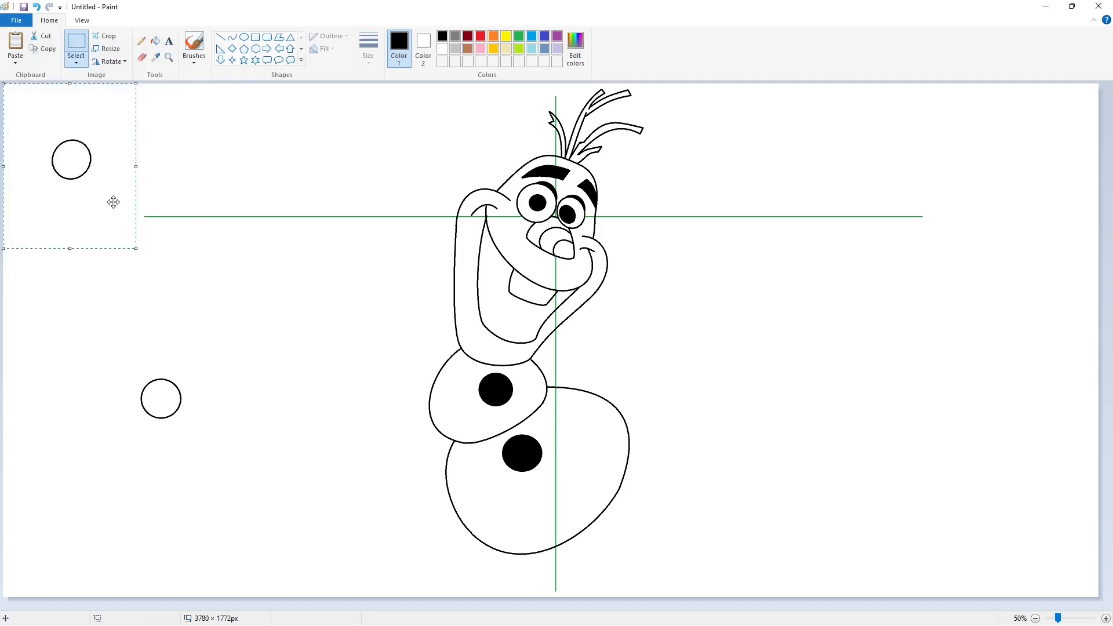
pyautogui.hotkey('ctrl', 'z')
# Paste the copied circle, apply a value of 5 in Resize and Skew, and place it as the third button on the lower ball
pyautogui.hotkey('ctrl', 'v')
pyautogui.click(107, 49)
pyautogui.moveTo(140, 203); pyautogui.dragTo(616, 522)
pyautogui.write('5')
pyautogui.press('Return')
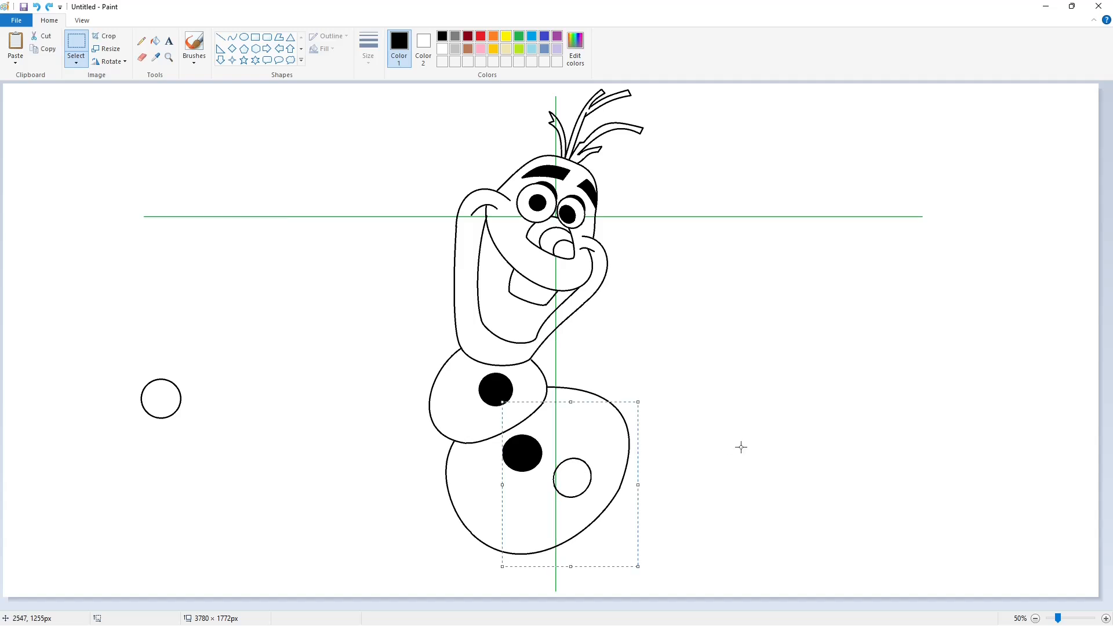
pyautogui.click(741, 447)
# Draw the kinked upper edge of the left twig arm, rising from the upper body ball to the wrist
pyautogui.click(232, 37)
pyautogui.moveTo(444, 366)
pyautogui.mouseDown()
pyautogui.moveTo(408, 325)
pyautogui.moveTo(411, 354)
pyautogui.moveTo(380, 296)
pyautogui.mouseUp()
pyautogui.click(220, 37)
pyautogui.click(232, 37)
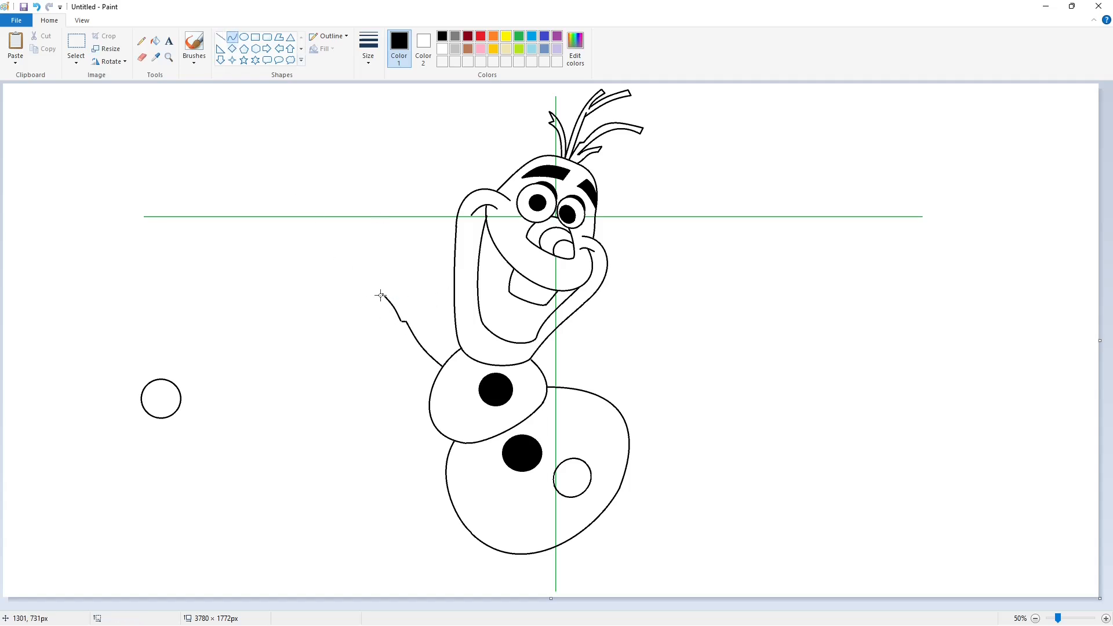
# Draw the spread finger lines of the left twig hand with curves and short straight lines
pyautogui.click(220, 37)
pyautogui.click(232, 37)
pyautogui.moveTo(386, 250); pyautogui.dragTo(381, 277)
pyautogui.click(220, 37)
pyautogui.moveTo(372, 269); pyautogui.dragTo(352, 259)
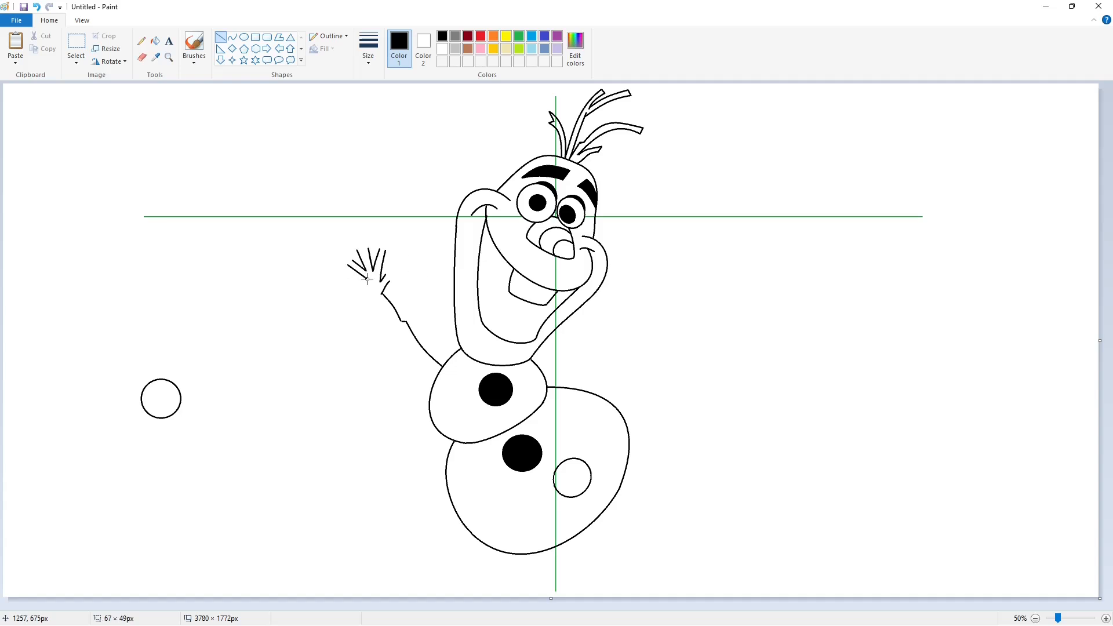
pyautogui.click(232, 37)
# Close the open fingertips of the left twig hand with short straight lines
pyautogui.scroll(1, 705, 450)
pyautogui.hscroll(3, 638, 586)
pyautogui.click(220, 37)
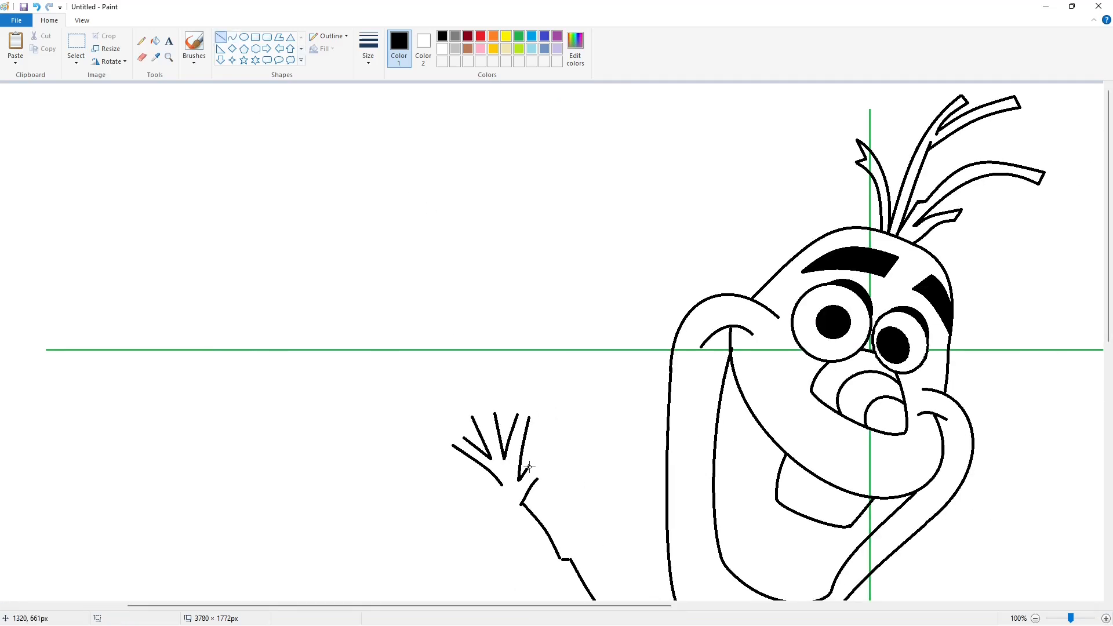
pyautogui.moveTo(515, 414)
pyautogui.mouseDown()
pyautogui.moveTo(524, 416)
pyautogui.moveTo(495, 413)
pyautogui.moveTo(453, 445)
pyautogui.mouseUp()
pyautogui.scroll(-1, 842, 425)
# Draw the lower edge of the left arm with a small twig stub, joining the hand to the upper body
pyautogui.click(232, 37)
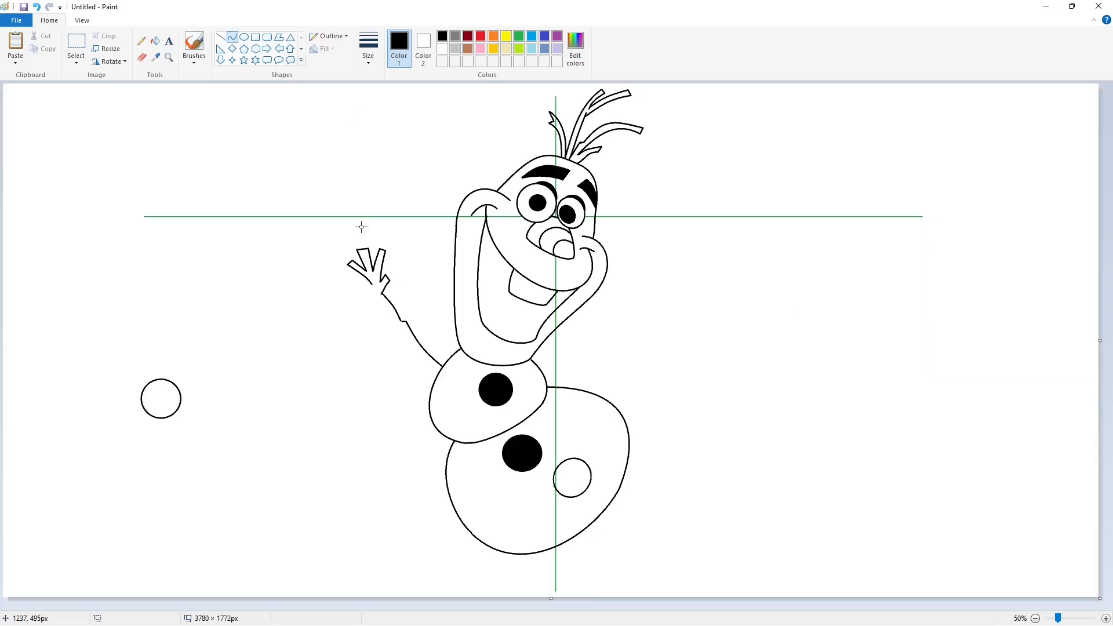
pyautogui.moveTo(373, 285); pyautogui.dragTo(398, 334)
pyautogui.moveTo(379, 301); pyautogui.dragTo(373, 298)
pyautogui.click(376, 301)
pyautogui.click(380, 339)
pyautogui.click(500, 358)
pyautogui.moveTo(404, 343); pyautogui.dragTo(438, 376)
# Draw the upper edge of the right twig arm and the finger lines of its hand
pyautogui.moveTo(534, 361)
pyautogui.mouseDown()
pyautogui.moveTo(612, 315)
pyautogui.moveTo(606, 325)
pyautogui.mouseUp()
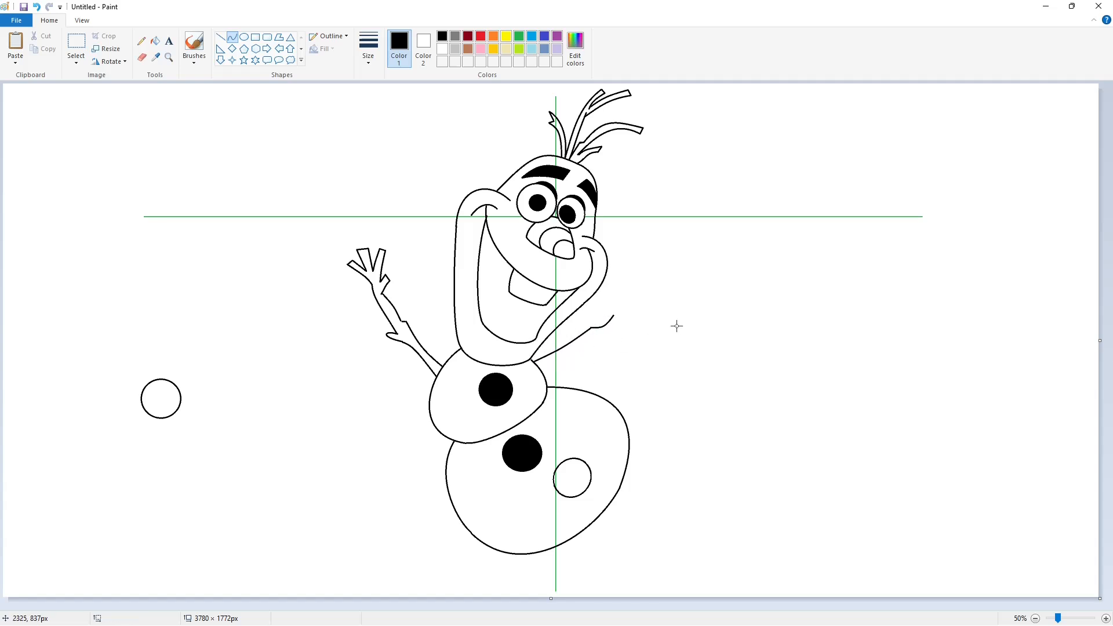
pyautogui.click(220, 37)
pyautogui.moveTo(613, 313)
pyautogui.mouseDown()
pyautogui.moveTo(638, 304)
pyautogui.moveTo(615, 321)
pyautogui.moveTo(638, 308)
pyautogui.mouseUp()
pyautogui.click(673, 311)
pyautogui.click(668, 316)
pyautogui.click(233, 37)
pyautogui.click(639, 308)
pyautogui.click(670, 317)
# Close the open fingertips of the right twig hand with short straight lines
pyautogui.click(1105, 619)
pyautogui.moveTo(494, 606); pyautogui.dragTo(803, 606)
pyautogui.scroll(-2, 791, 574)
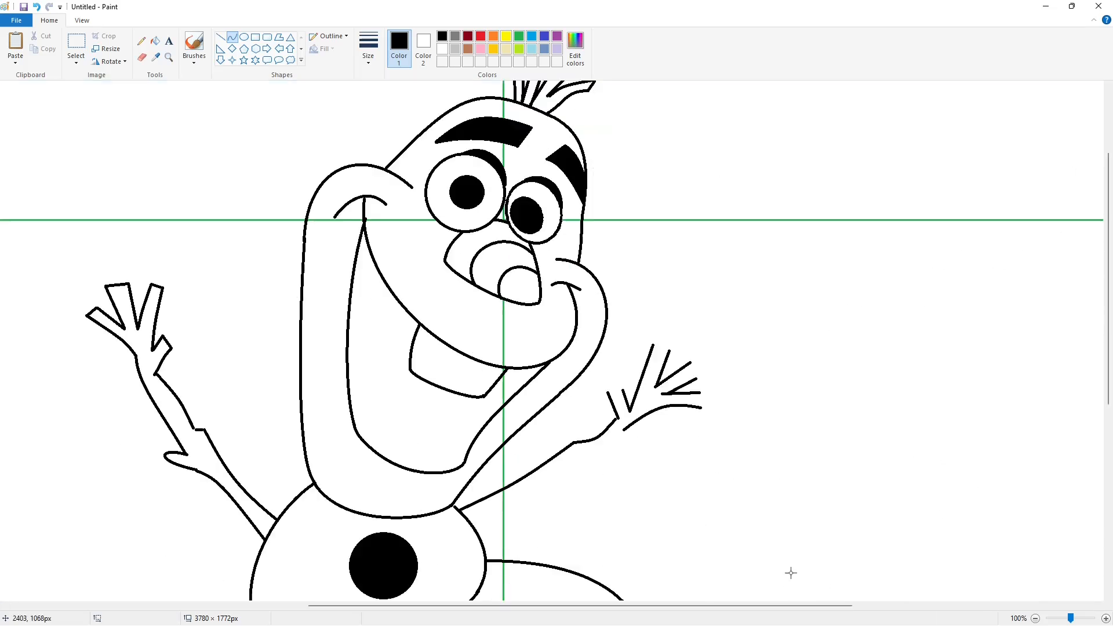
pyautogui.click(221, 37)
pyautogui.moveTo(608, 393); pyautogui.dragTo(624, 390)
pyautogui.moveTo(652, 345); pyautogui.dragTo(669, 350)
pyautogui.moveTo(690, 363); pyautogui.dragTo(702, 409)
pyautogui.click(1036, 619)
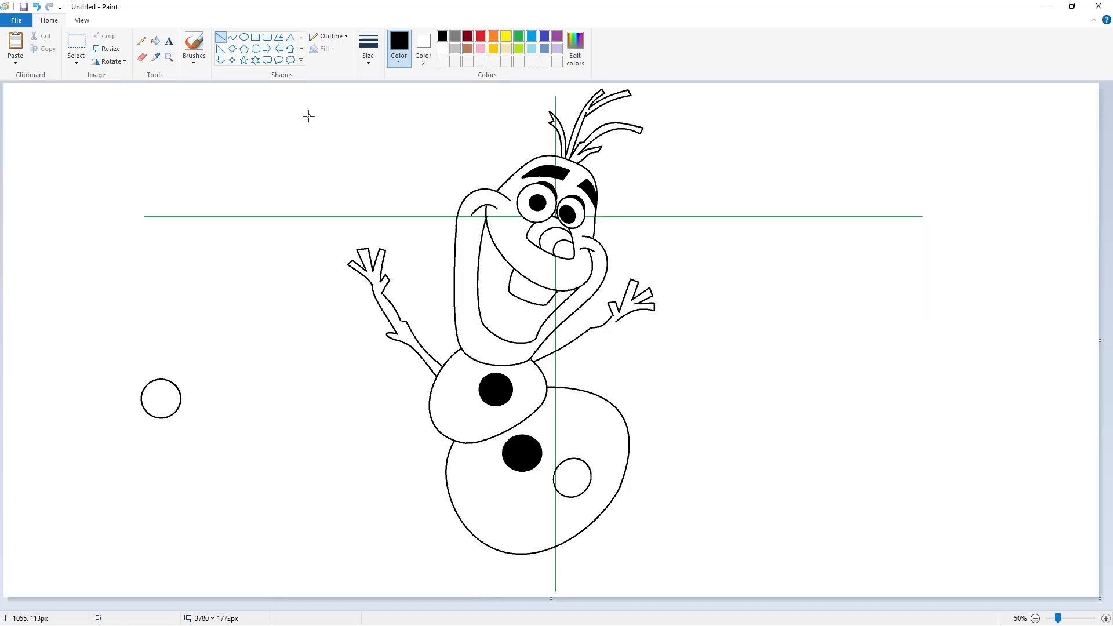
# Draw the lower edge of the right arm from the wrist back to the upper body, leaving room for a side branch
pyautogui.click(232, 37)
pyautogui.moveTo(619, 323); pyautogui.dragTo(574, 348)
pyautogui.click(605, 333)
pyautogui.click(586, 338)
pyautogui.click(684, 347)
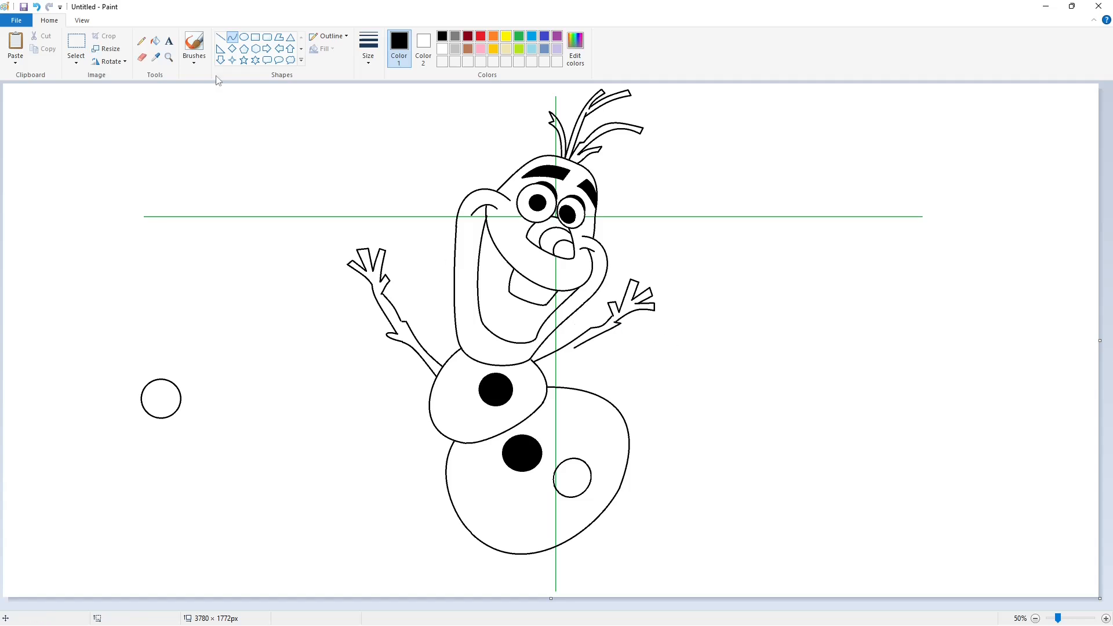
pyautogui.moveTo(588, 346); pyautogui.dragTo(541, 371)
pyautogui.click(646, 356)
# Complete the short side branch beneath the right arm and close its tip
pyautogui.click(221, 37)
pyautogui.click(232, 37)
pyautogui.click(579, 351)
pyautogui.click(560, 356)
pyautogui.click(623, 407)
# Touch up the outline where the chin meets the upper body and at the right wrist with tiny straight lines
pyautogui.click(1107, 618)
pyautogui.click(220, 37)
pyautogui.moveTo(366, 245); pyautogui.dragTo(371, 249)
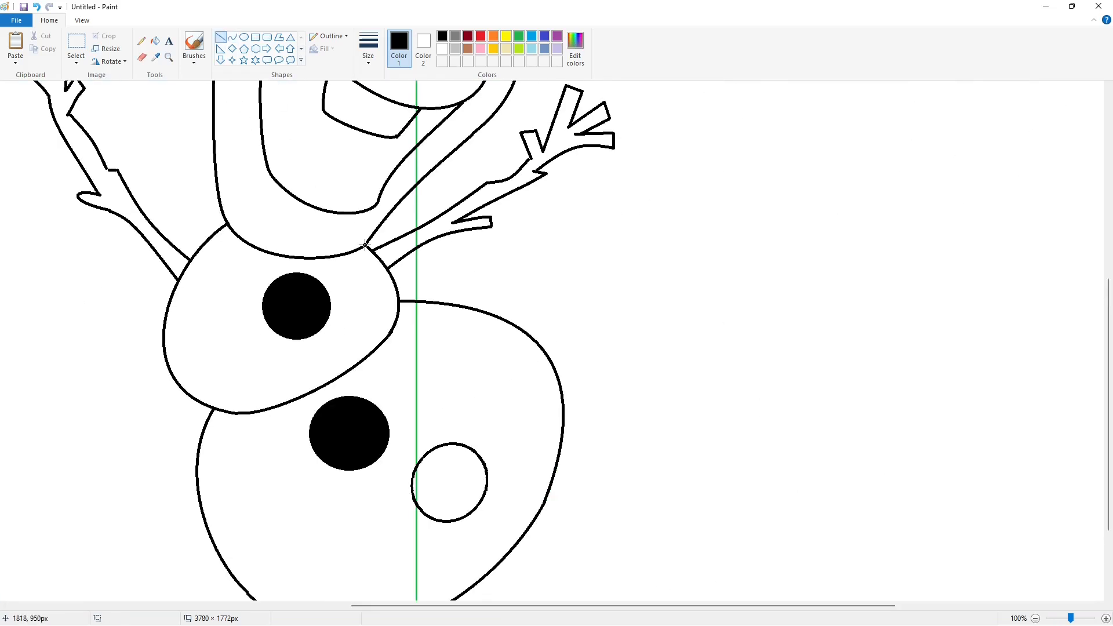
pyautogui.click(422, 254)
pyautogui.scroll(3, 547, 291)
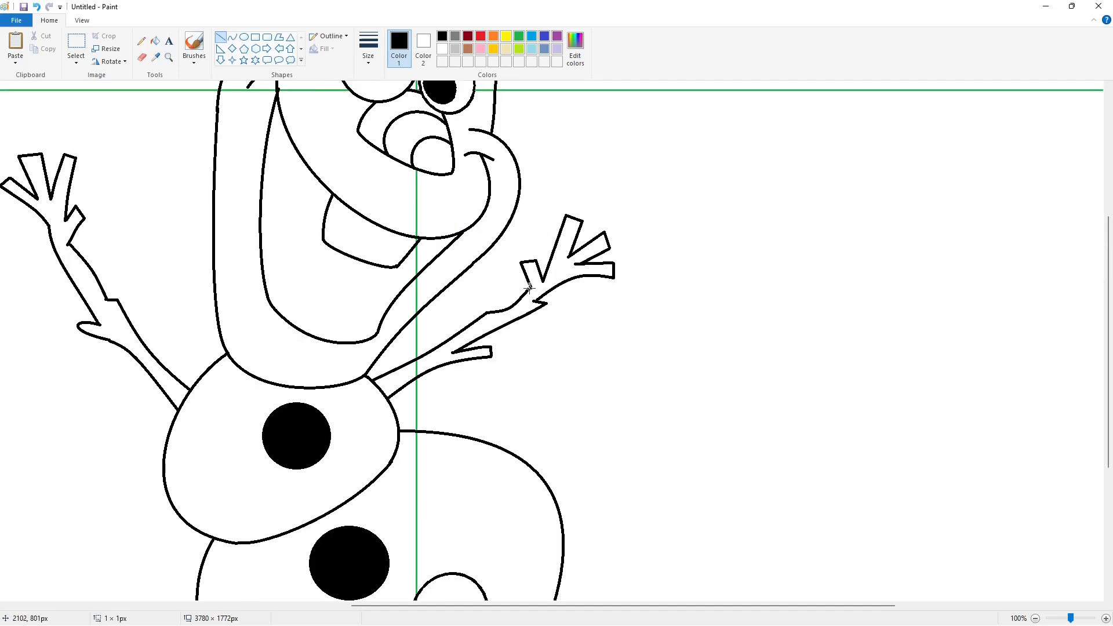
pyautogui.scroll(-3, 616, 423)
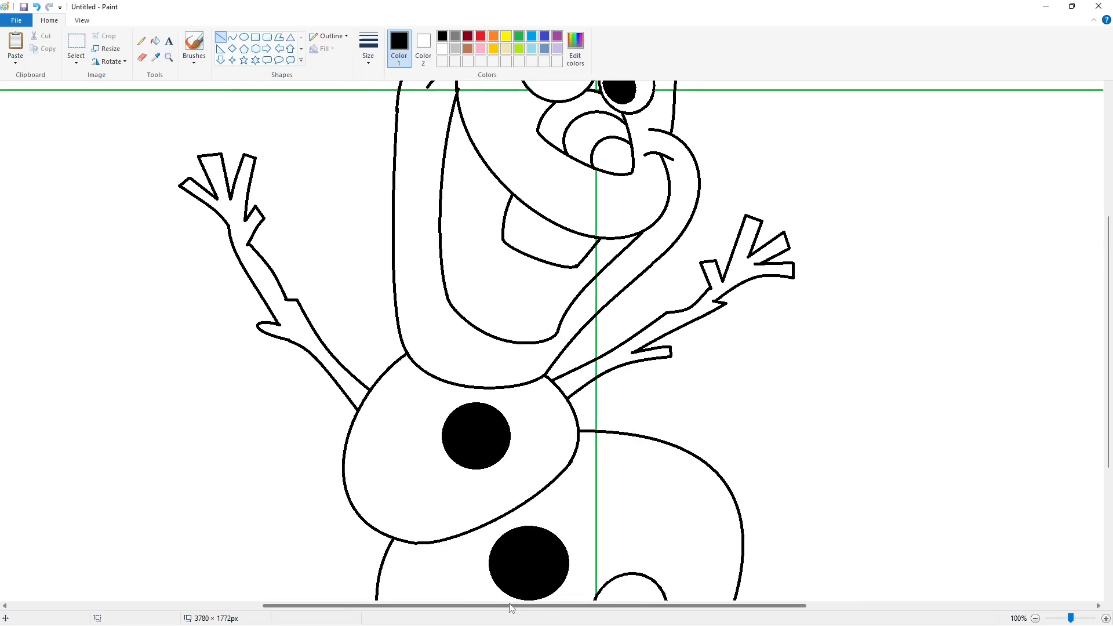
# Draw the standing foot beneath the lower body ball with curves for its sides and sole
pyautogui.click(232, 37)
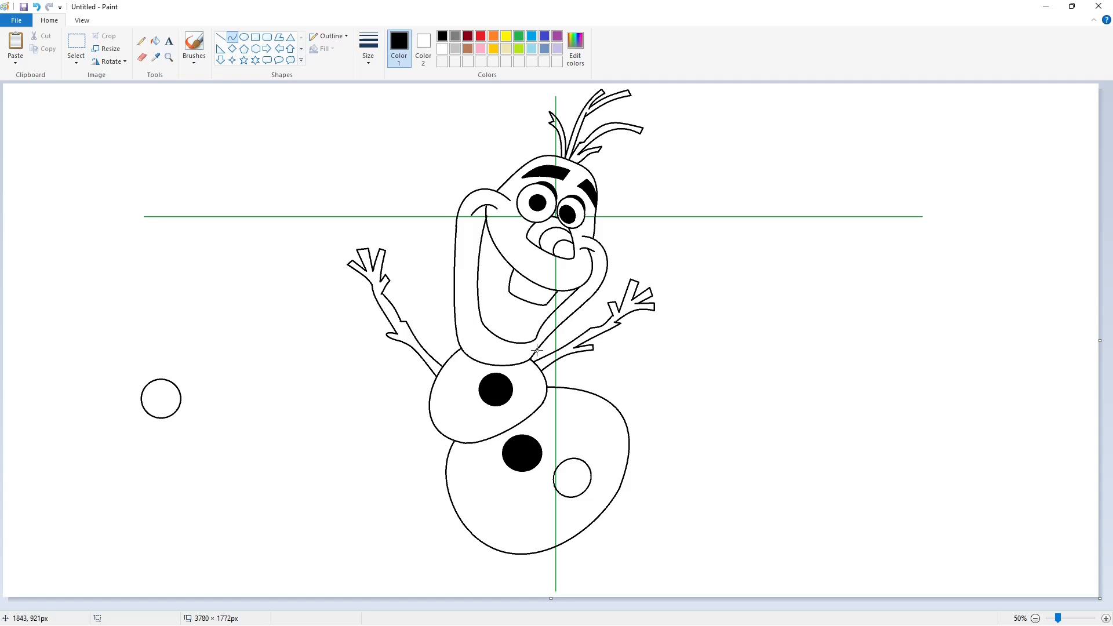
pyautogui.moveTo(491, 549)
pyautogui.mouseDown()
pyautogui.moveTo(496, 583)
pyautogui.moveTo(483, 564)
pyautogui.moveTo(482, 581)
pyautogui.mouseUp()
pyautogui.click(554, 575)
pyautogui.moveTo(549, 548)
pyautogui.mouseDown()
pyautogui.moveTo(550, 583)
pyautogui.moveTo(496, 582)
pyautogui.moveTo(545, 591)
pyautogui.moveTo(495, 582)
pyautogui.moveTo(537, 588)
pyautogui.moveTo(516, 591)
pyautogui.mouseUp()
pyautogui.hotkey('ctrl', 'z')
pyautogui.click(665, 566)
# Draw the raised foot on the right side of the lower body ball with curves
pyautogui.moveTo(629, 438); pyautogui.dragTo(651, 500)
pyautogui.click(631, 491)
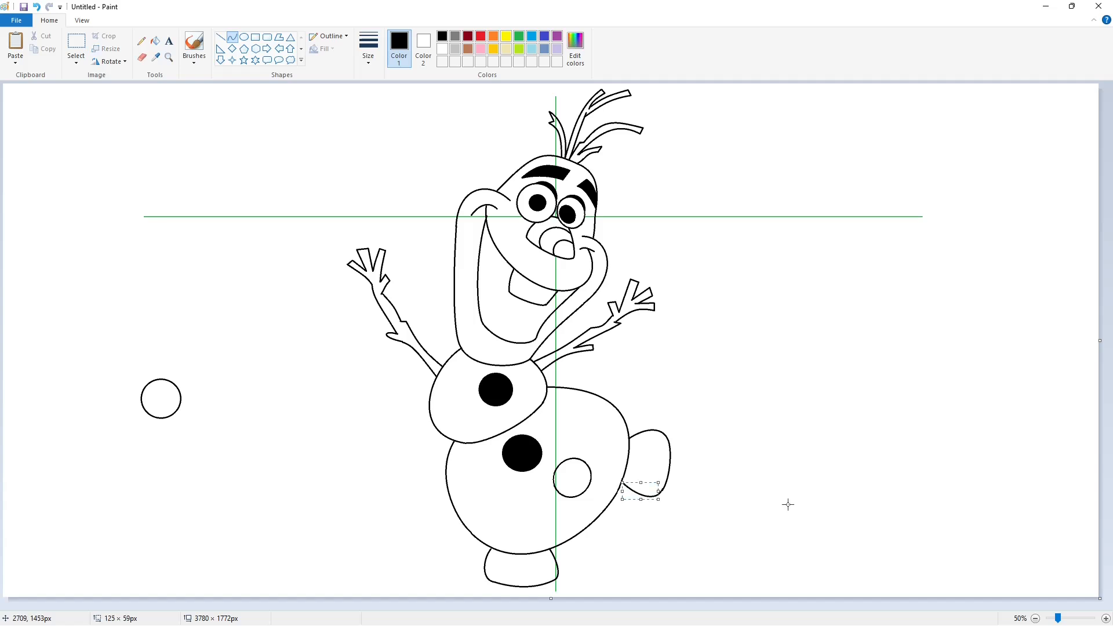
pyautogui.click(788, 505)
# Erase the uneven outline segment at the lower left of the standing foot and redraw it as a smooth black curve
pyautogui.click(1106, 619)
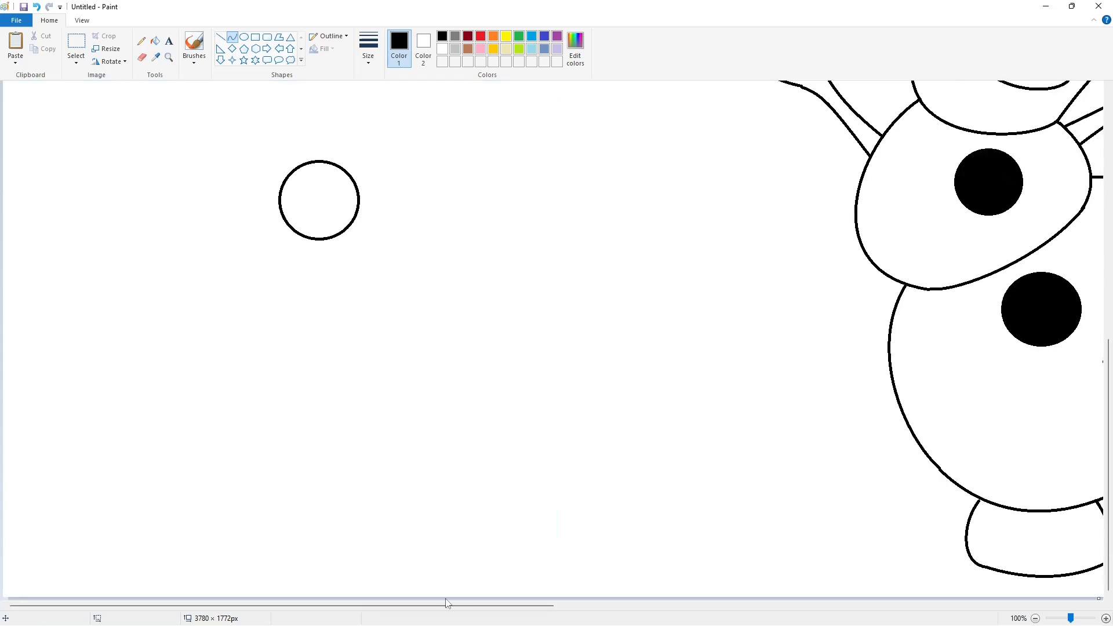
pyautogui.moveTo(438, 606); pyautogui.dragTo(709, 609)
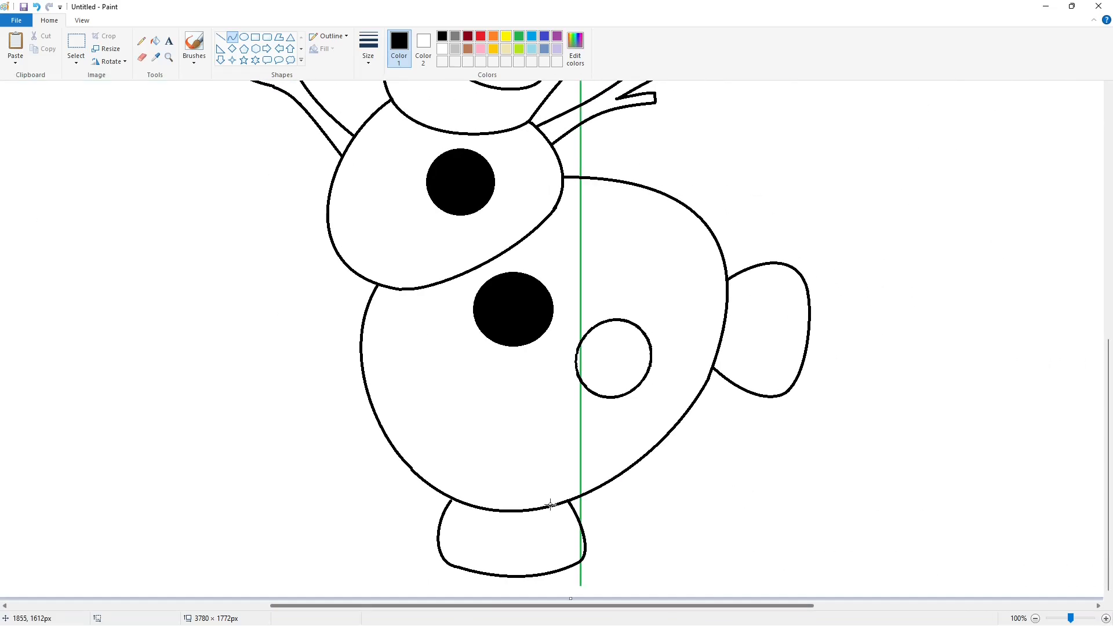
pyautogui.click(142, 57)
pyautogui.click(155, 41)
pyautogui.click(442, 49)
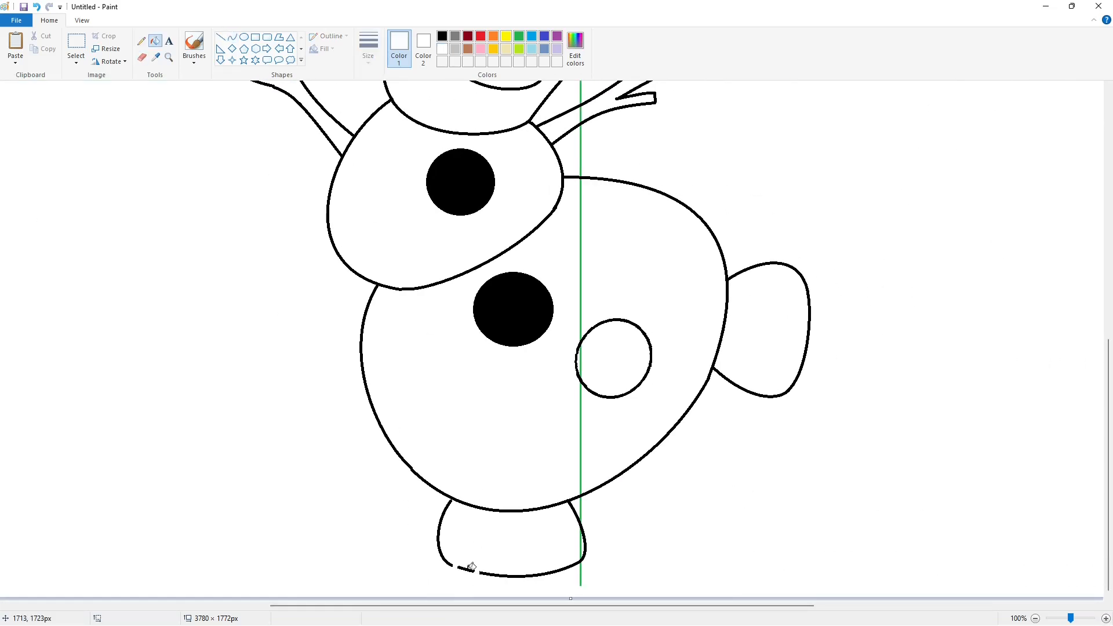
pyautogui.click(466, 570)
pyautogui.click(233, 37)
pyautogui.click(442, 36)
pyautogui.moveTo(451, 563); pyautogui.dragTo(480, 572)
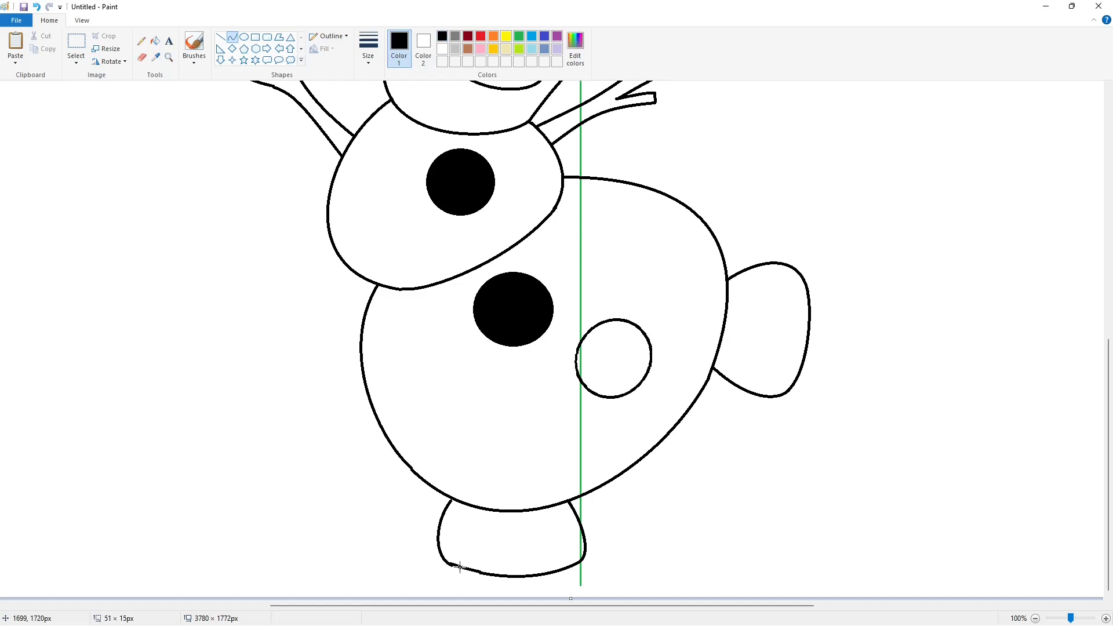
pyautogui.hotkey('ctrl', 'z')
# Close the small gap where the standing foot's left side meets the lower body with a tiny black line
pyautogui.click(221, 37)
pyautogui.moveTo(451, 502); pyautogui.dragTo(453, 498)
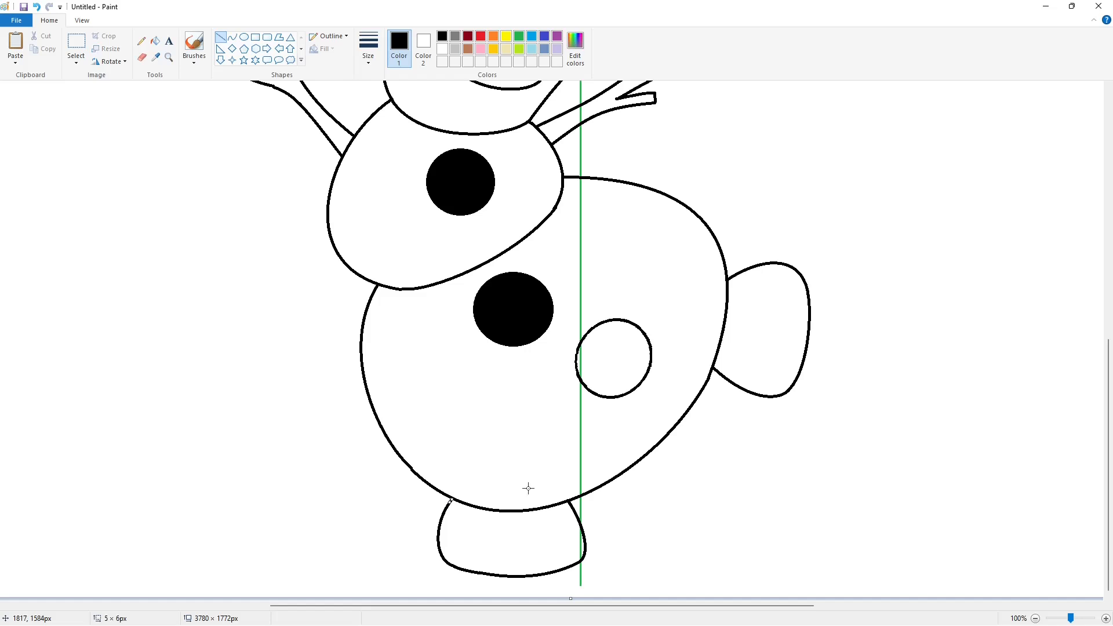
pyautogui.click(527, 489)
# Remove the spare circle left of the figure by filling its outline with white
pyautogui.click(1036, 619)
pyautogui.click(155, 41)
pyautogui.click(442, 49)
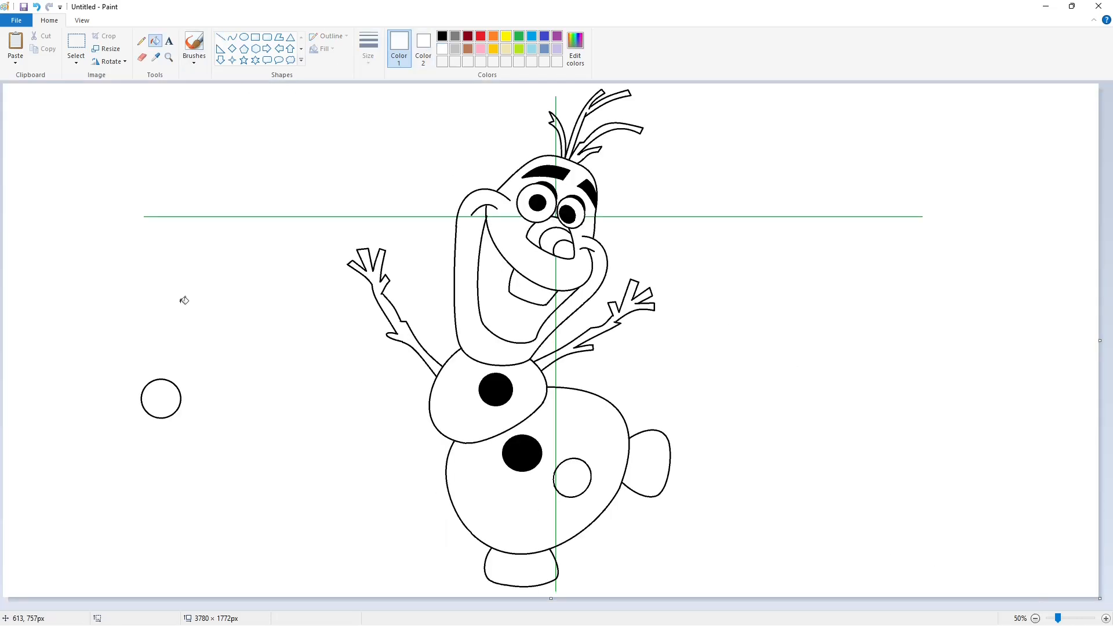
pyautogui.click(174, 384)
# Fill the background and the lower body around the guide lines with the guides' green
pyautogui.click(519, 36)
pyautogui.click(821, 393)
pyautogui.click(591, 464)
pyautogui.click(512, 494)
pyautogui.click(548, 351)
# Fill the mouth and the face areas crossed by the guide lines with the same green
pyautogui.click(541, 292)
pyautogui.click(550, 254)
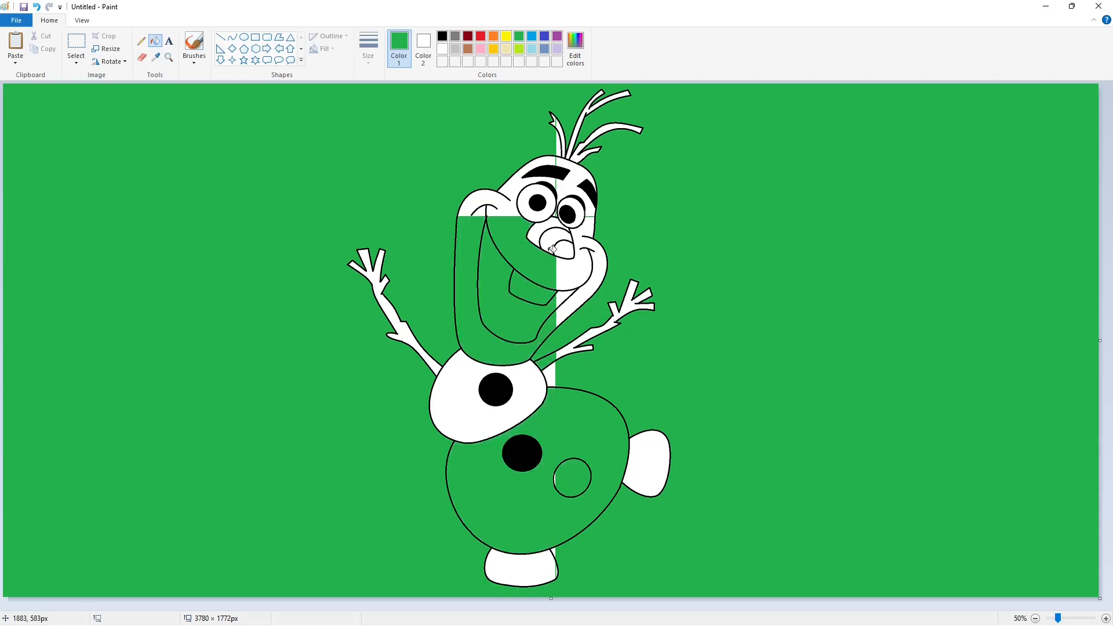
pyautogui.click(557, 195)
pyautogui.click(525, 187)
pyautogui.click(575, 270)
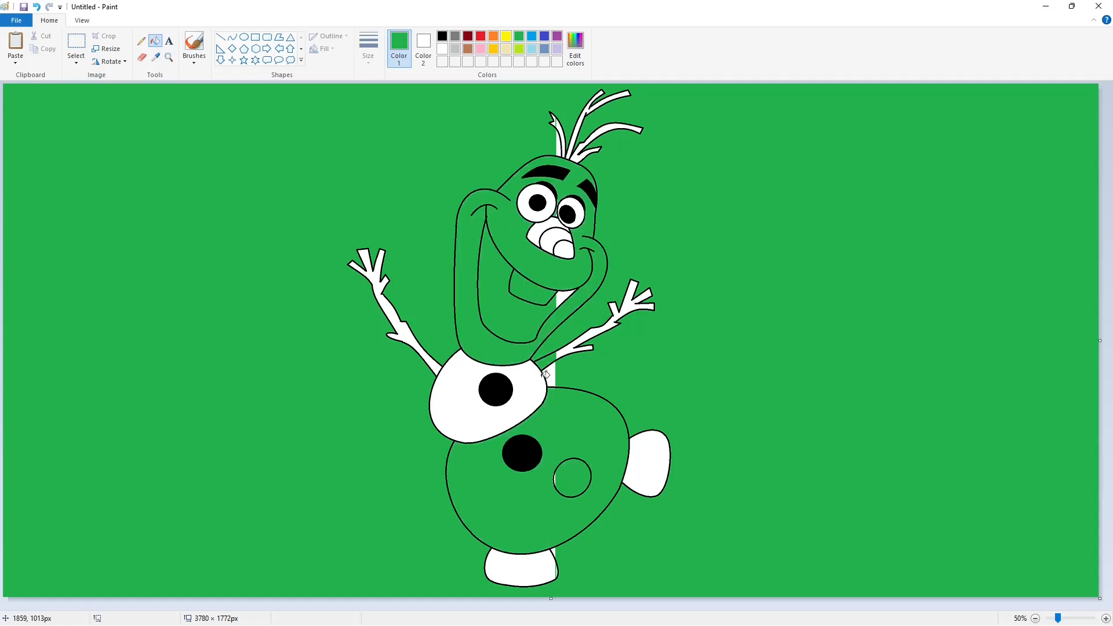
# Fill the standing foot with the guides' green, and fill the green areas of the background and figure with white to erase the guides
pyautogui.click(546, 566)
pyautogui.click(442, 48)
pyautogui.click(364, 287)
pyautogui.hotkey('ctrl', 'z')
pyautogui.hotkey('ctrl', 'z')
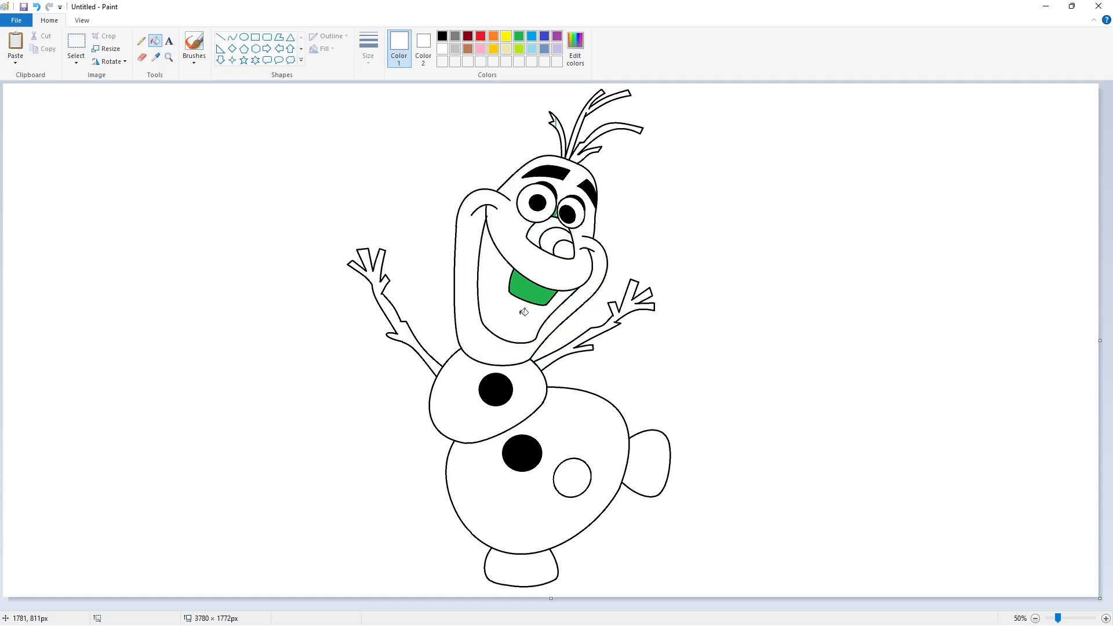
pyautogui.click(1106, 618)
pyautogui.scroll(4, 705, 522)
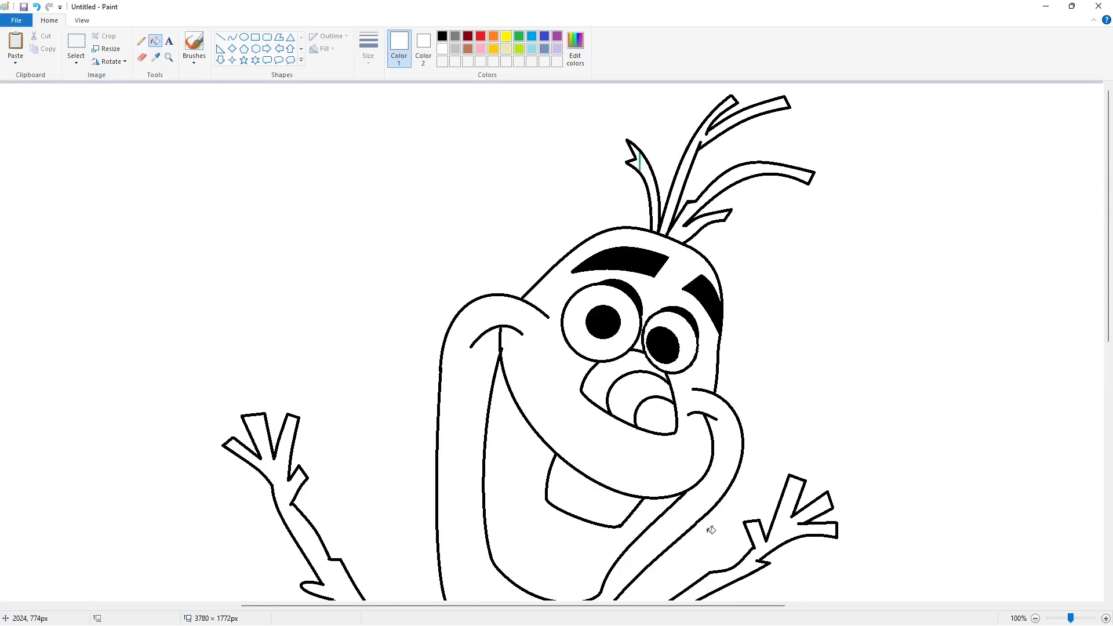
pyautogui.scroll(-1, 771, 427)
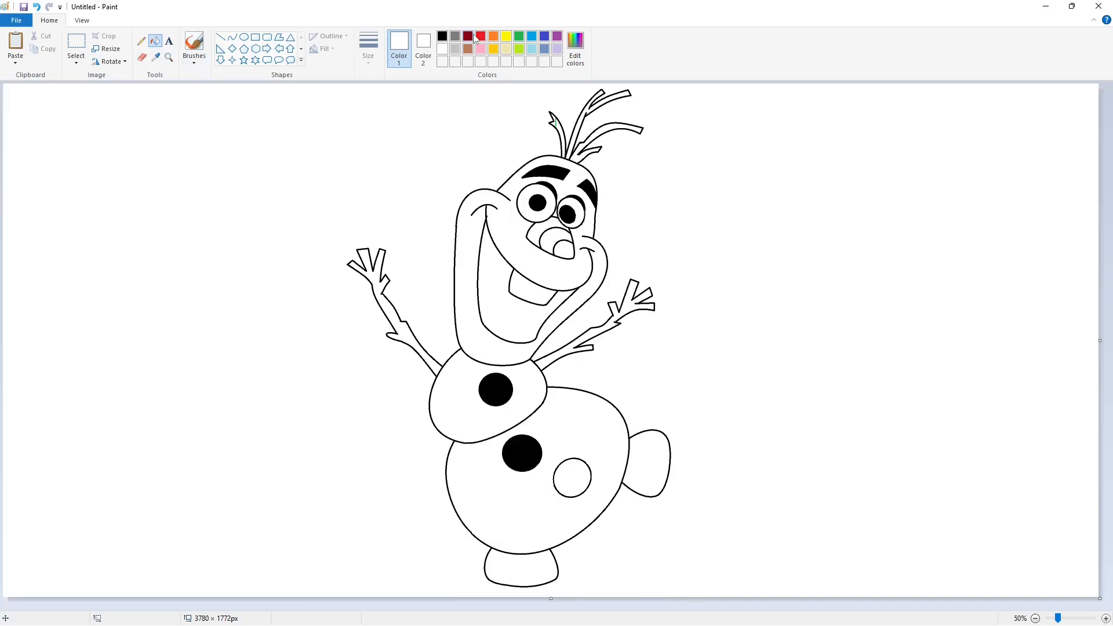
# Fill the outlined third button with black and the mouth interior with a darkened grey of RGB 107, 107, 107
pyautogui.click(442, 36)
pyautogui.click(579, 475)
pyautogui.click(455, 36)
pyautogui.click(499, 290)
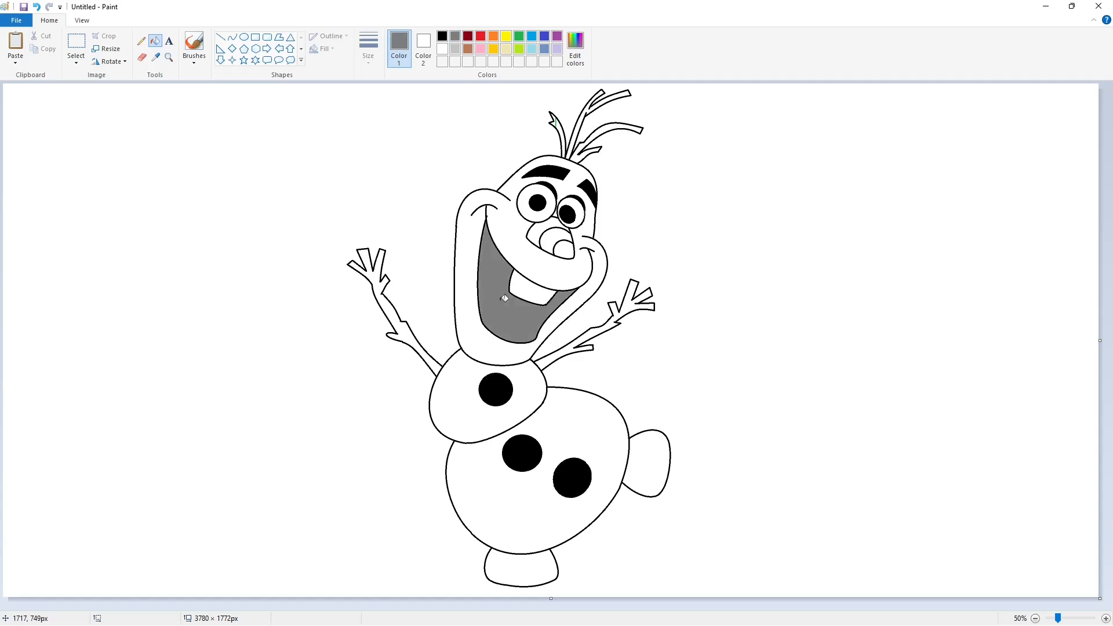
pyautogui.click(576, 50)
pyautogui.click(680, 304)
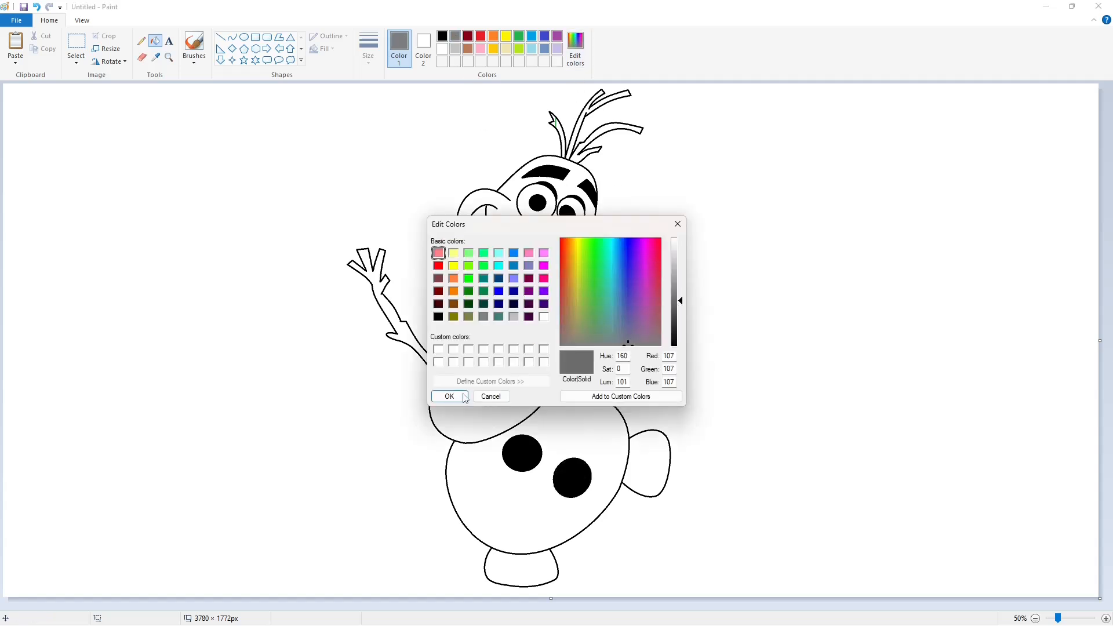
pyautogui.click(449, 396)
pyautogui.click(511, 306)
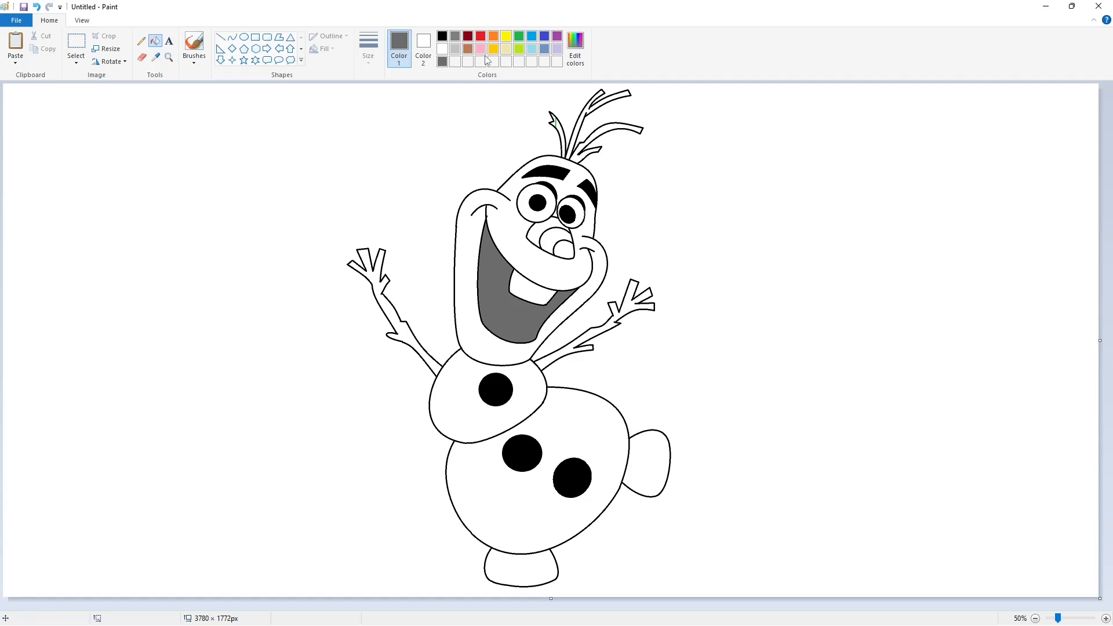
# Fill all sections of the carrot nose with orange
pyautogui.click(494, 36)
pyautogui.click(550, 223)
pyautogui.click(563, 246)
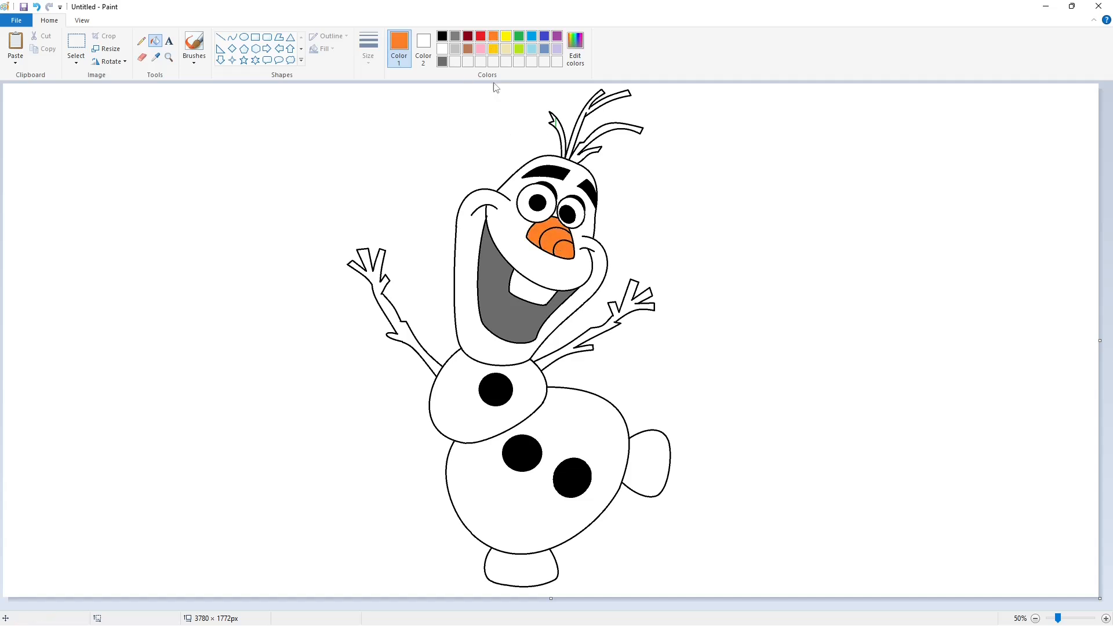
# Mix a darker shade of the palette brown and fill the middle and right hair twigs with it
pyautogui.click(469, 49)
pyautogui.click(576, 49)
pyautogui.click(679, 305)
pyautogui.moveTo(681, 307); pyautogui.dragTo(682, 326)
pyautogui.click(449, 396)
pyautogui.click(581, 158)
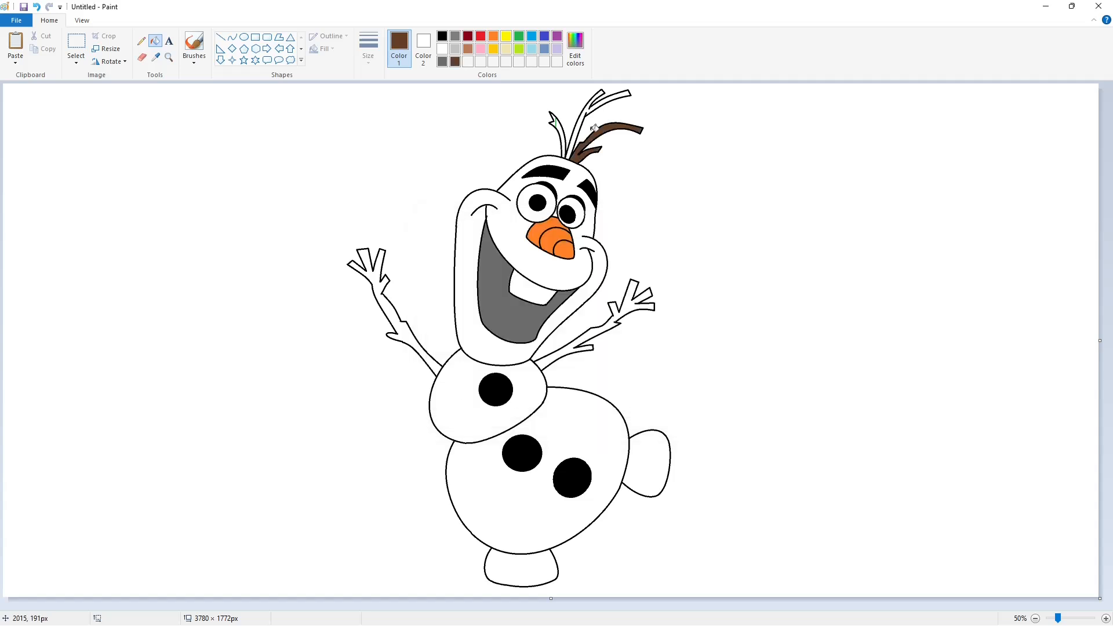
pyautogui.click(618, 97)
# Absorb the guide remnant in the leftmost hair twig by filling the twig with the guides' green and refilling it white
pyautogui.click(519, 36)
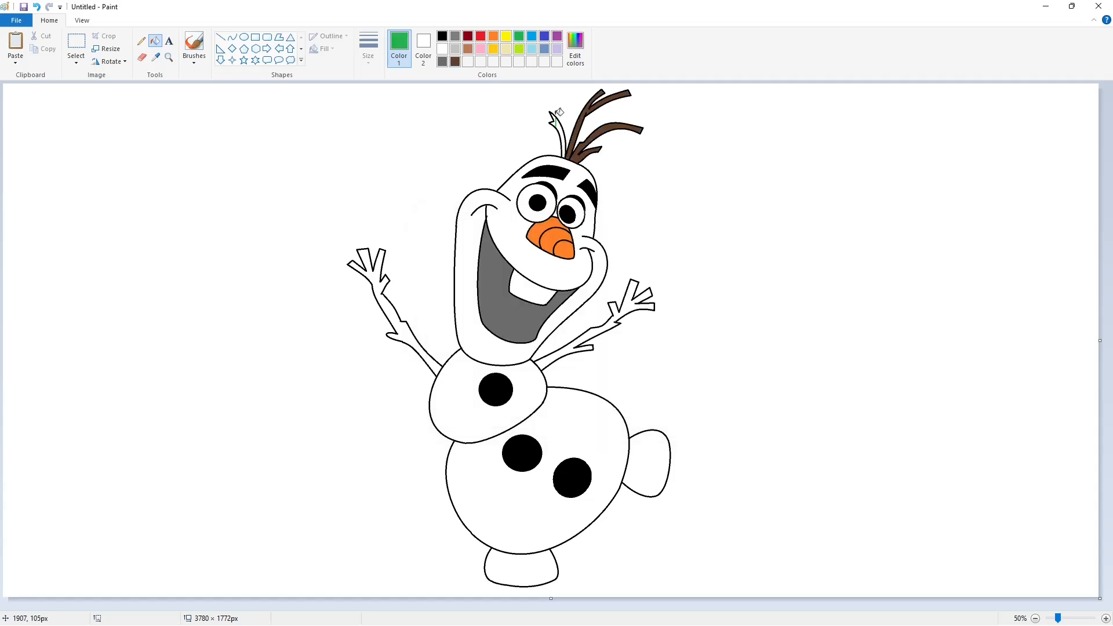
pyautogui.click(560, 124)
pyautogui.click(442, 49)
pyautogui.click(561, 123)
# Fill the leftmost hair twig and both arms with the custom dark brown
pyautogui.click(455, 62)
pyautogui.click(565, 125)
pyautogui.hotkey('ctrl', 'z')
pyautogui.click(560, 124)
pyautogui.click(392, 311)
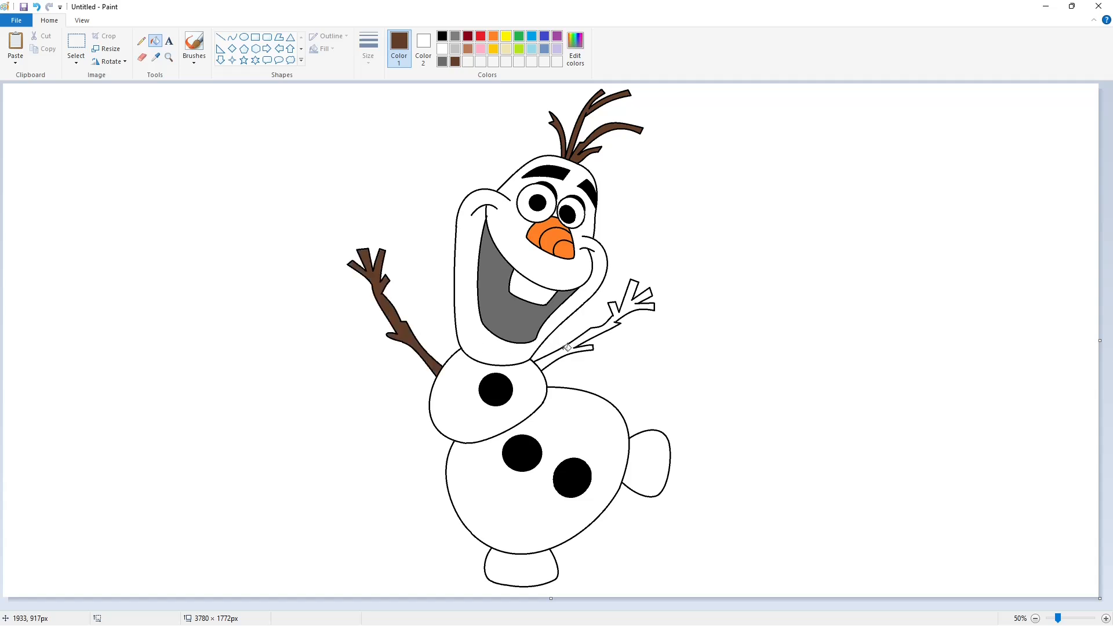
pyautogui.click(568, 349)
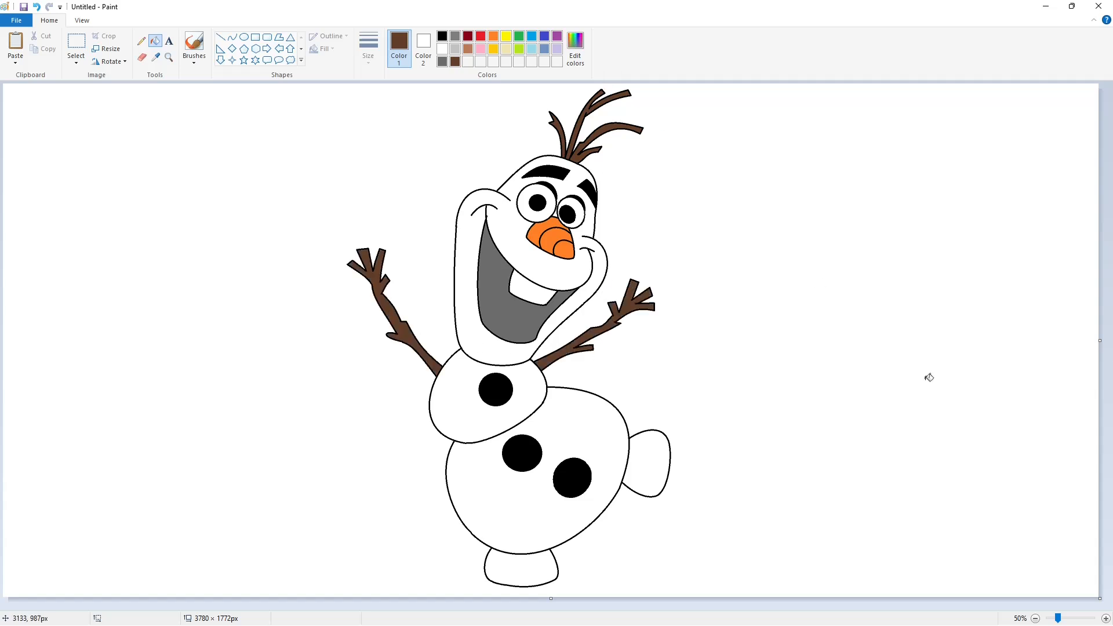
# Clean up the outline at the mouth's upper left corner with a short white line and a tiny black line
pyautogui.click(1107, 619)
pyautogui.moveTo(469, 605); pyautogui.dragTo(673, 606)
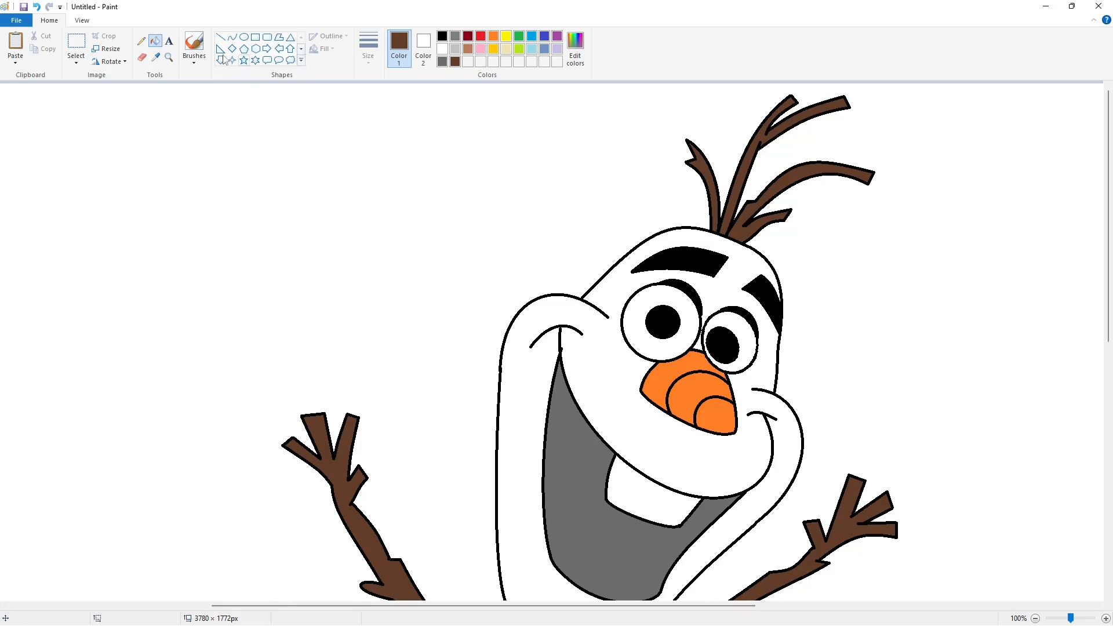
pyautogui.click(221, 37)
pyautogui.click(443, 48)
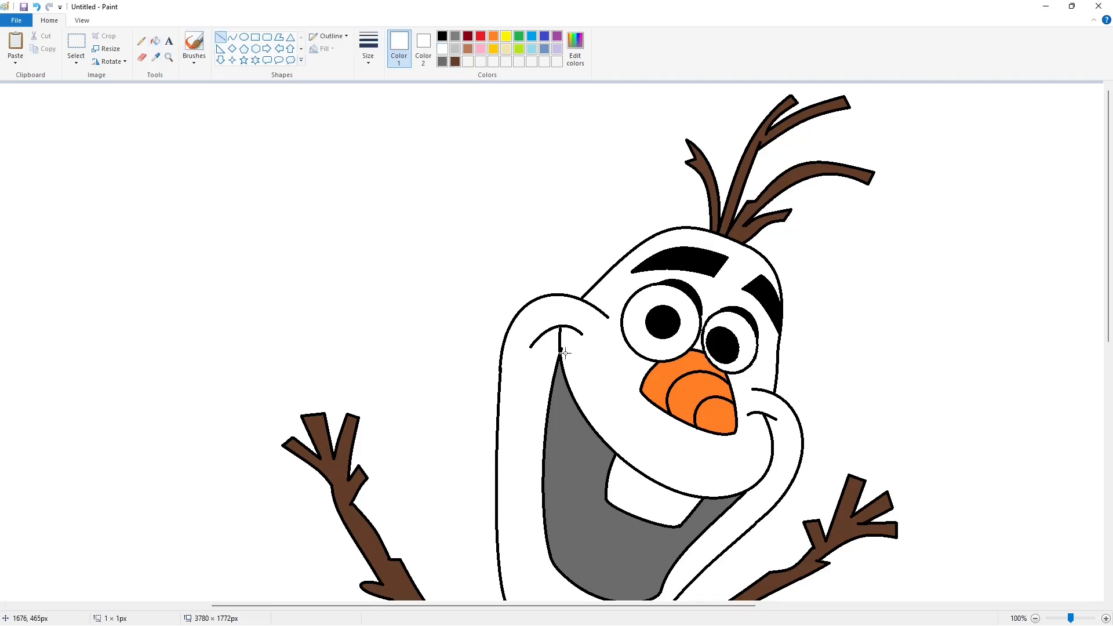
pyautogui.moveTo(565, 353); pyautogui.dragTo(565, 344)
pyautogui.click(613, 368)
pyautogui.click(443, 37)
pyautogui.moveTo(561, 326); pyautogui.dragTo(561, 331)
pyautogui.click(1036, 619)
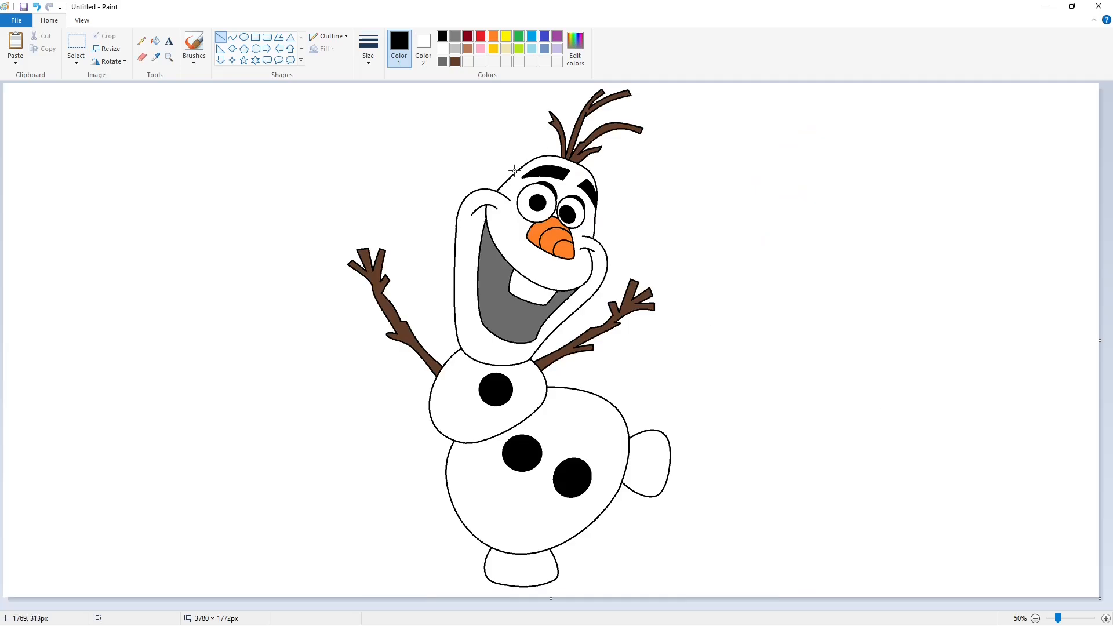
# Mix a slightly darker shade from the custom grey and refill the mouth interior with it
pyautogui.click(443, 61)
pyautogui.click(576, 46)
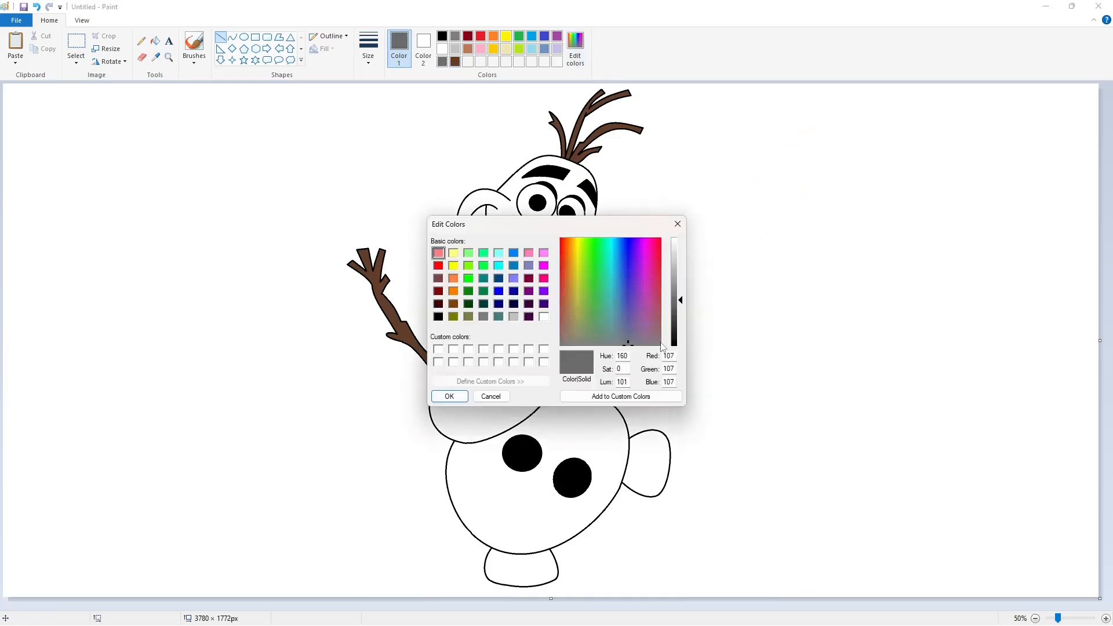
pyautogui.click(451, 397)
pyautogui.click(155, 40)
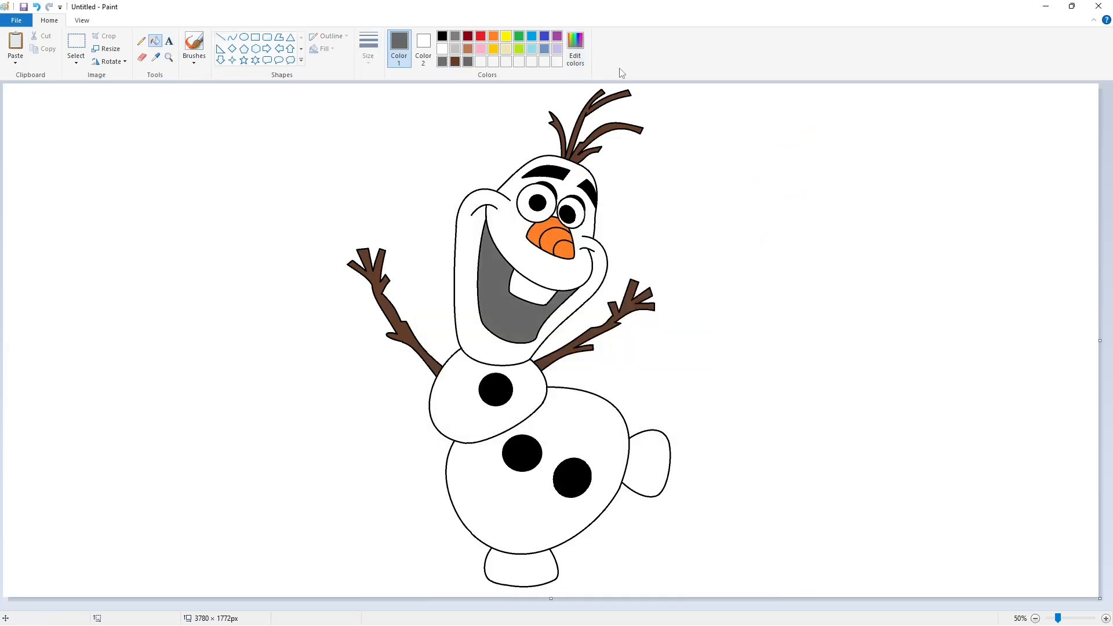
# Smooth the outer outline of the left cheek with a short black line and trim its inner edge with a short white line
pyautogui.click(1106, 619)
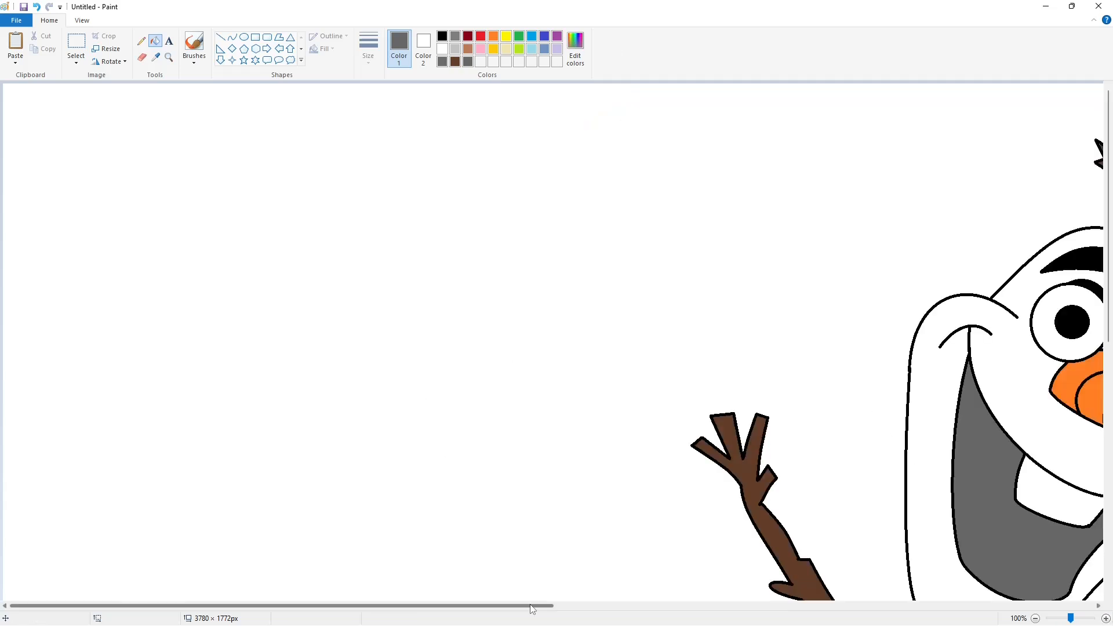
pyautogui.hscroll(5, 659, 596)
pyautogui.click(232, 36)
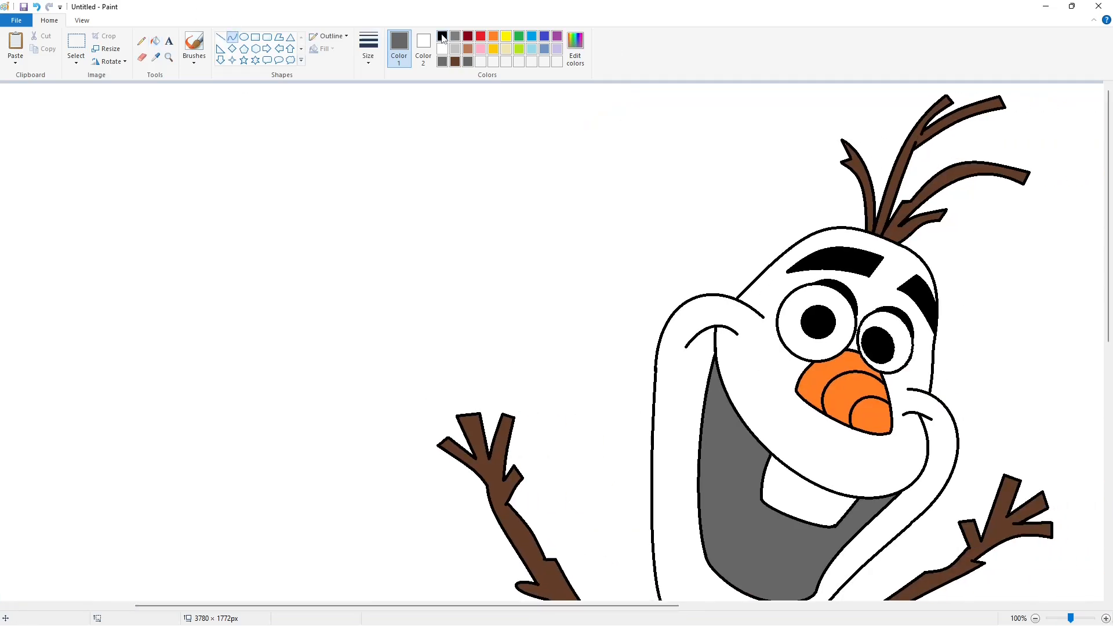
pyautogui.click(442, 36)
pyautogui.moveTo(656, 384); pyautogui.dragTo(655, 375)
pyautogui.click(221, 37)
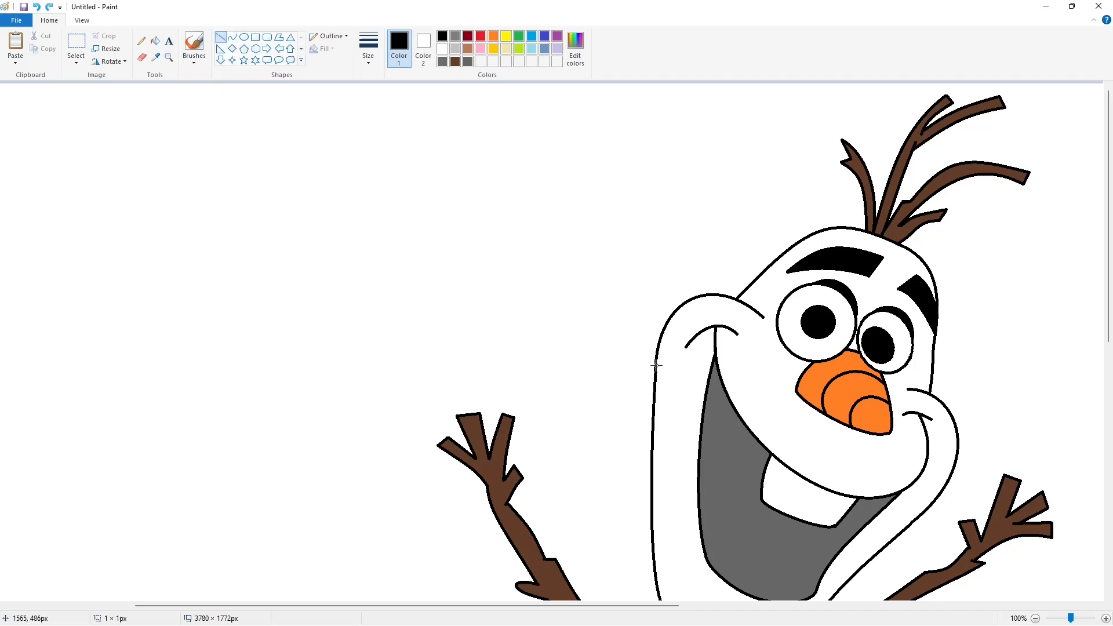
pyautogui.moveTo(656, 365); pyautogui.dragTo(656, 378)
pyautogui.click(442, 48)
pyautogui.moveTo(661, 367); pyautogui.dragTo(661, 375)
pyautogui.scroll(-1, 868, 492)
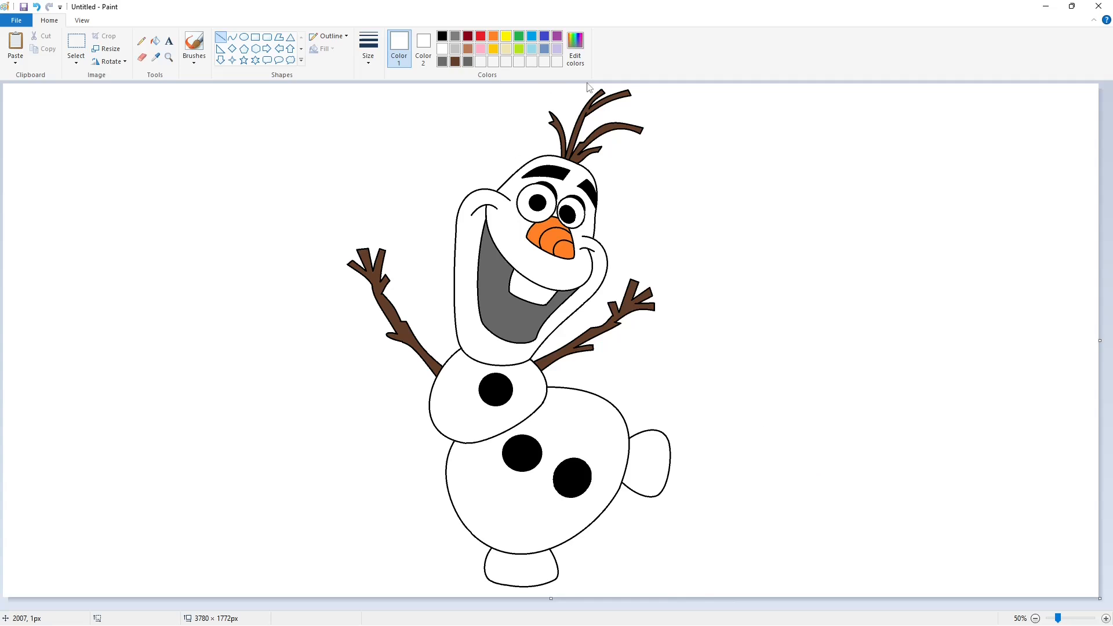